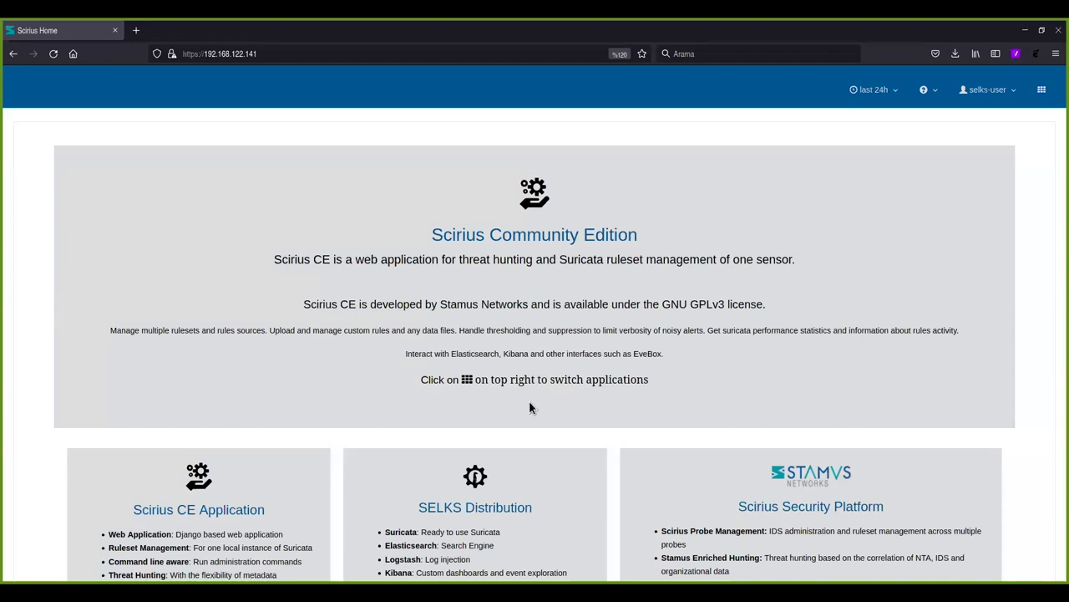
Switch to the Administration app and open the ruleset actions page for Suricata
click(1014, 93)
click(1013, 96)
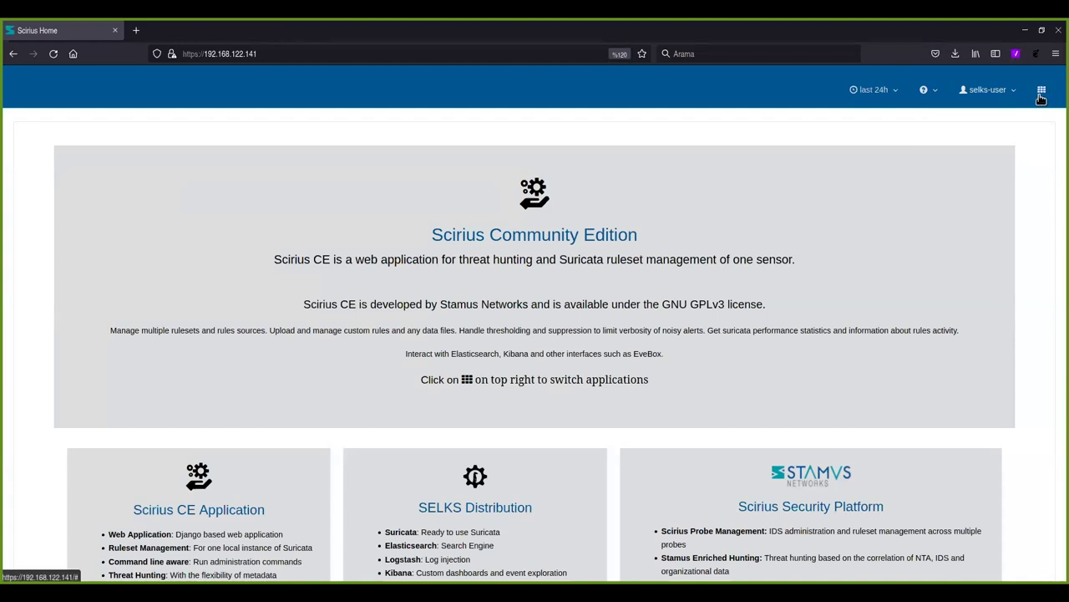
click(1041, 93)
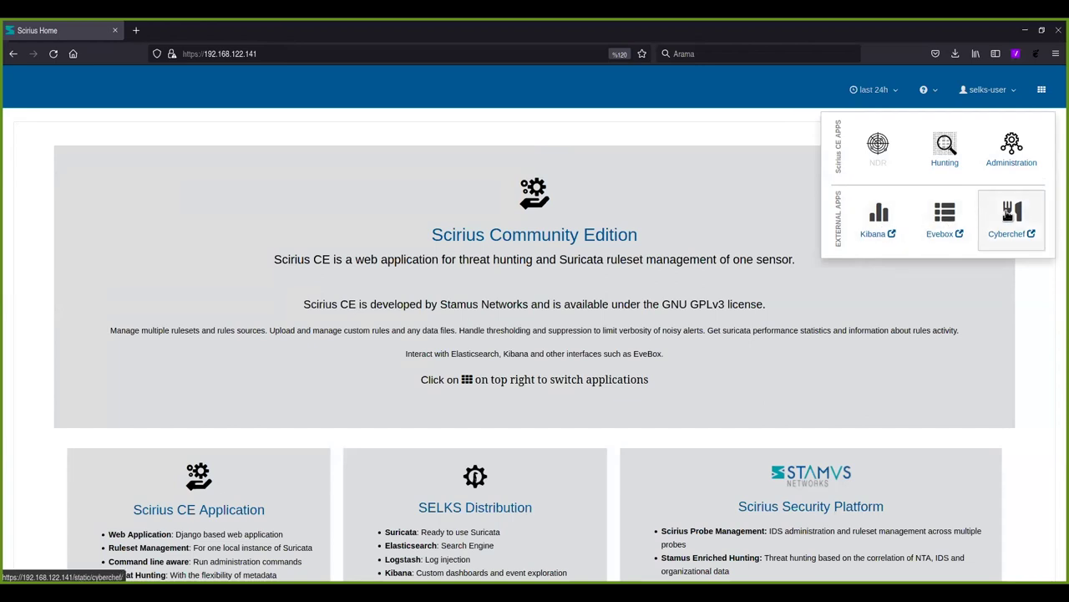
click(1008, 148)
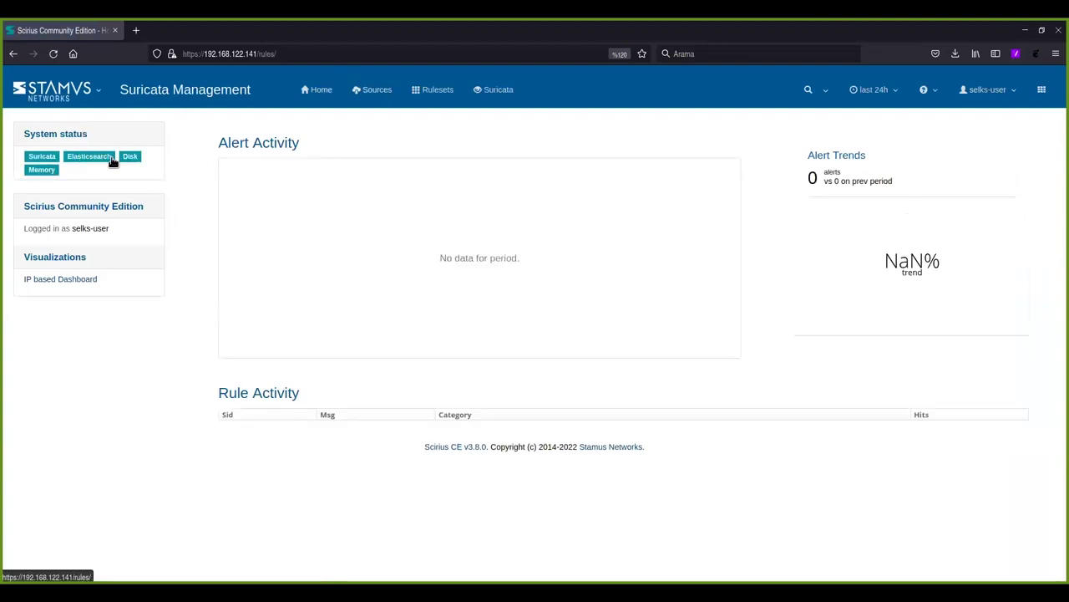
click(42, 159)
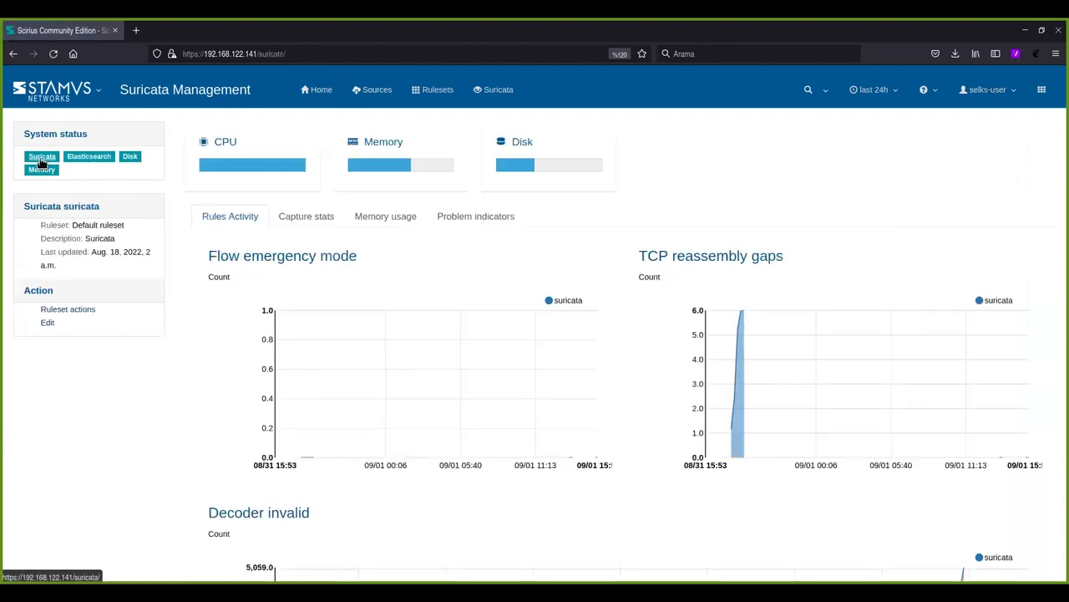
click(74, 310)
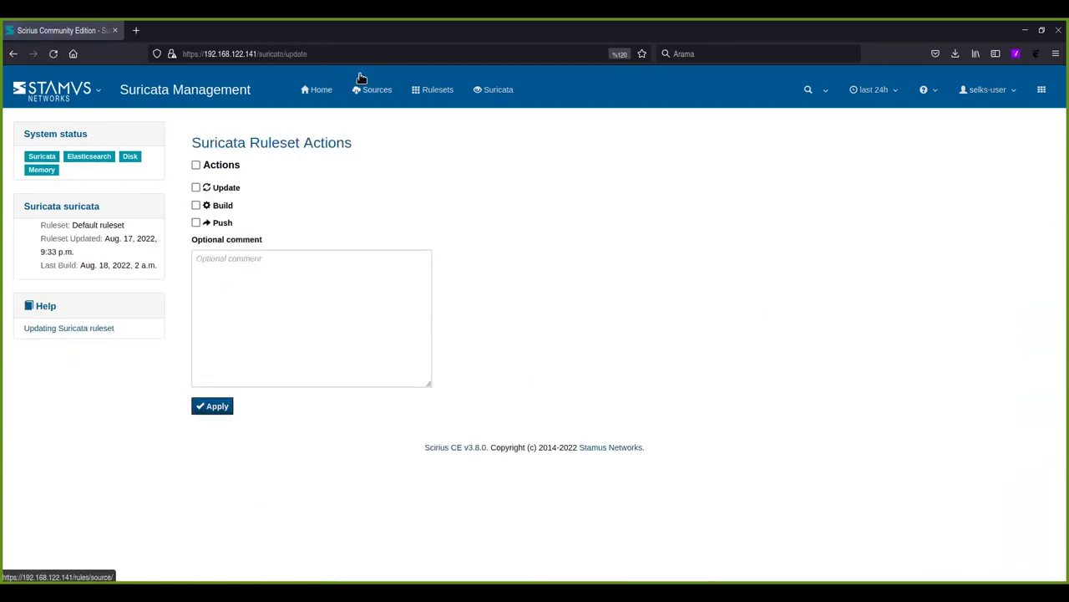
Expand the Default ruleset's details in the rulesets list, and view its sources and their categories
click(435, 92)
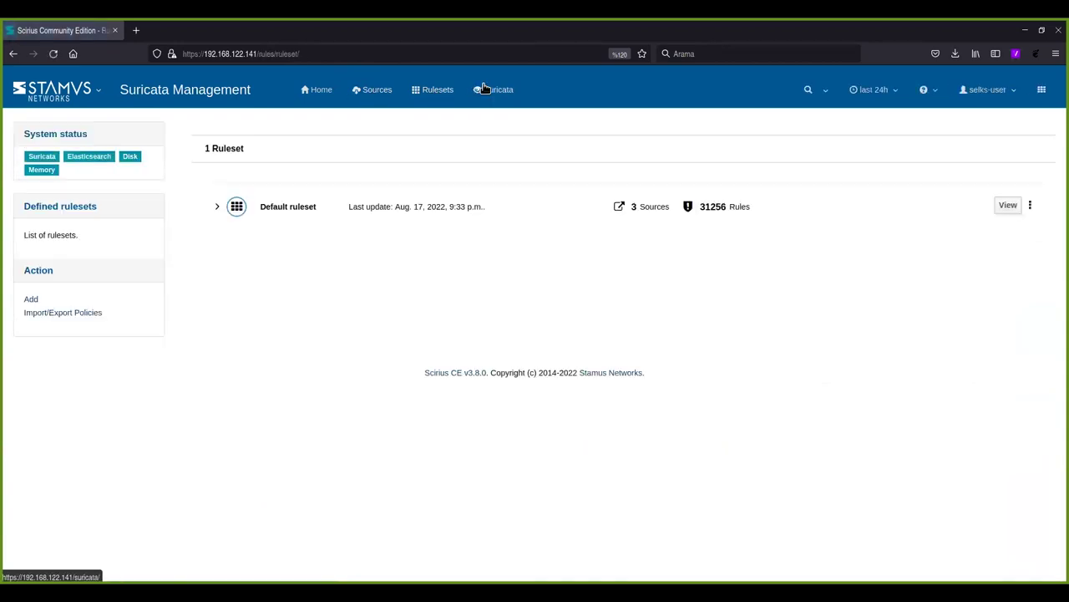
click(218, 209)
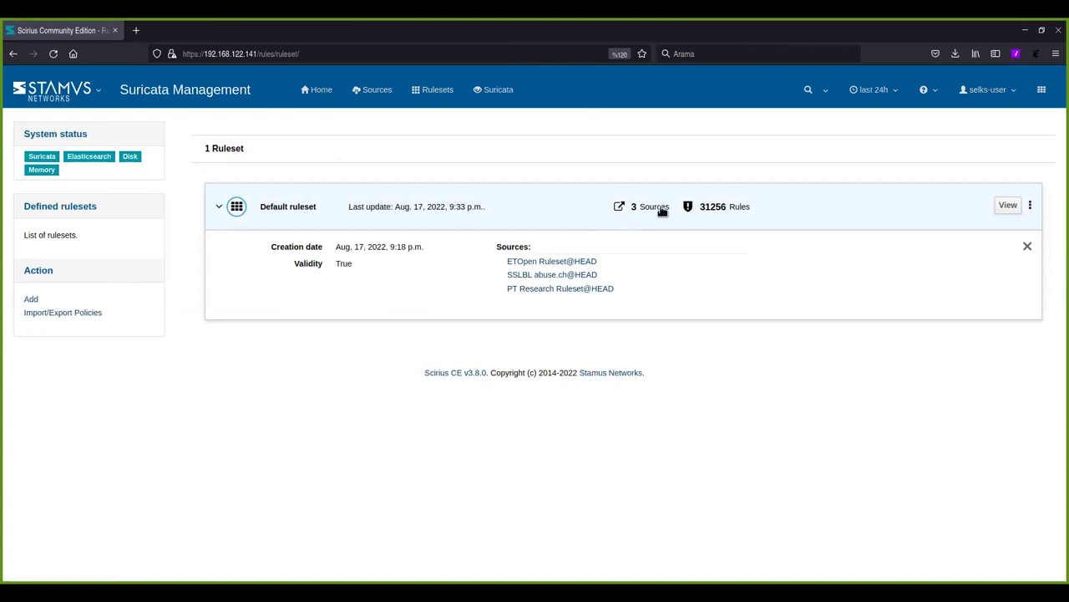
click(1007, 207)
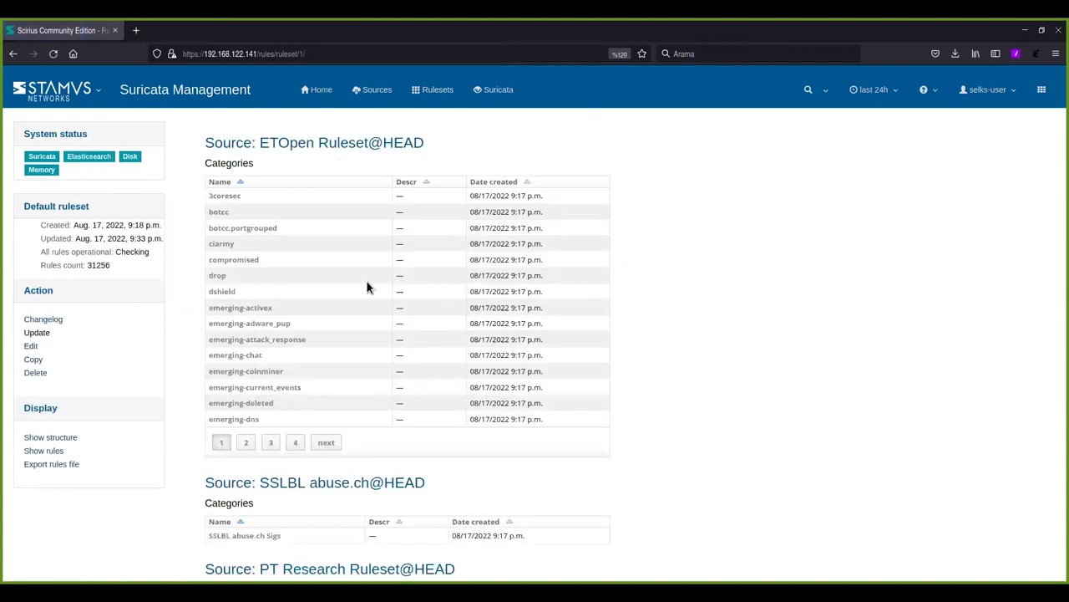
scroll(185, 276, down, 2)
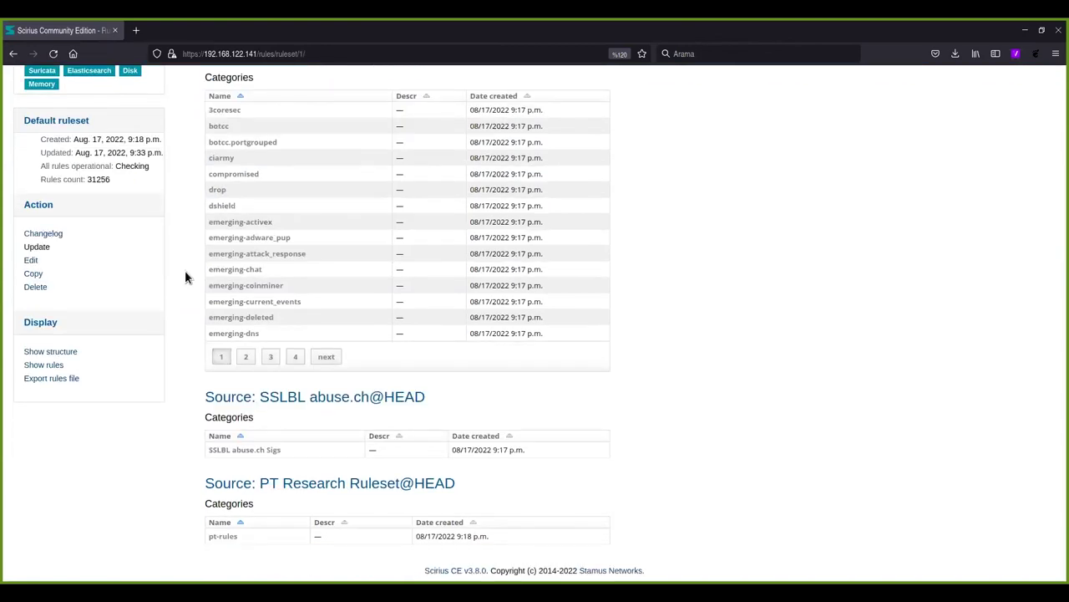
scroll(186, 277, up, 2)
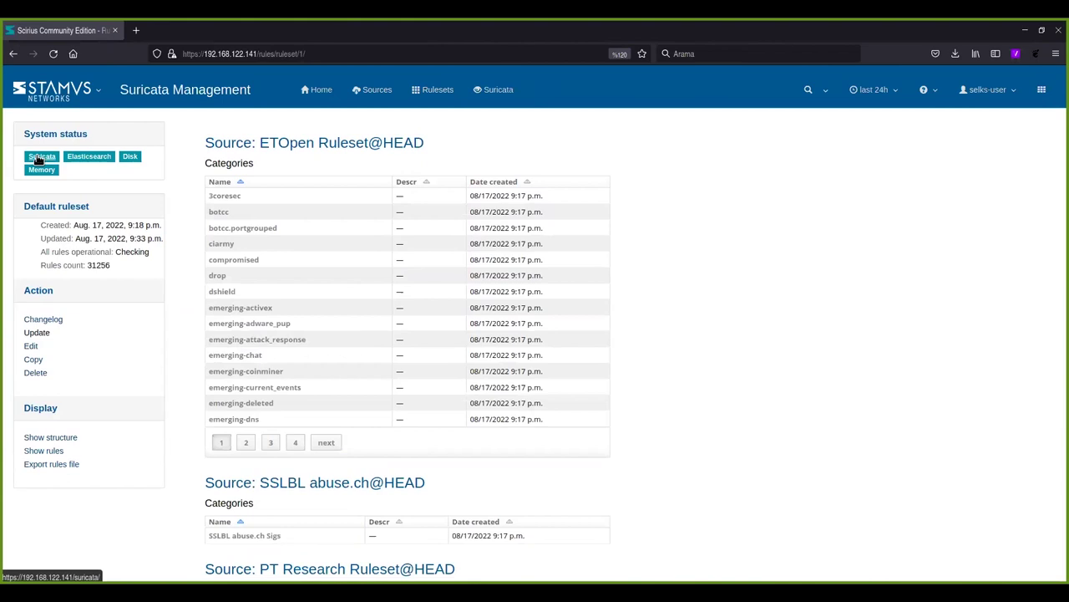
Open the list of rule sources, enlarge the page to 160%, and expand the ETOpen Ruleset's details
click(322, 94)
click(378, 94)
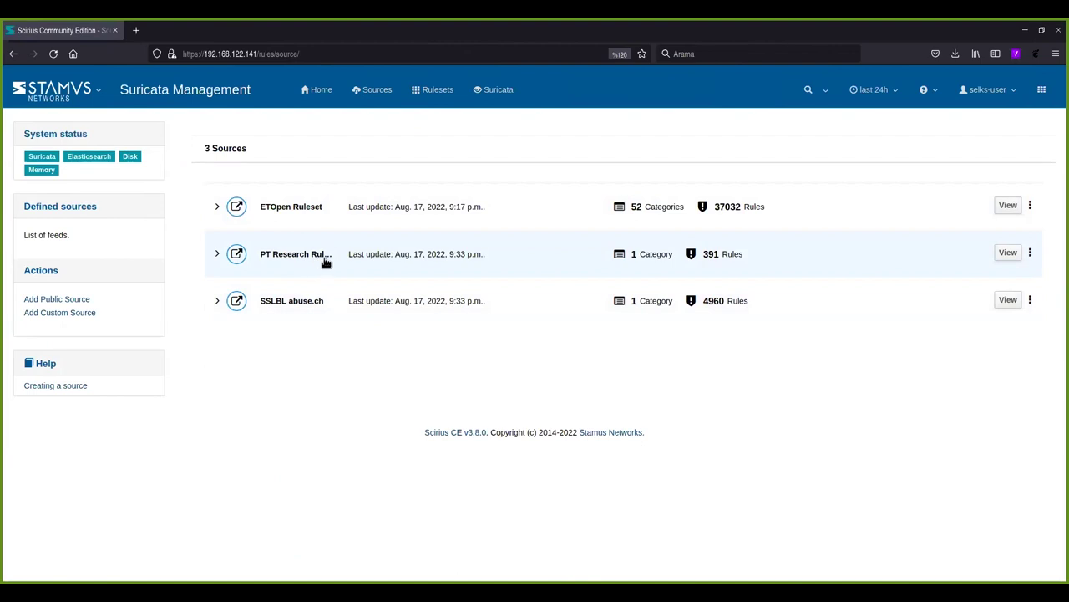
key(ctrl+plus)
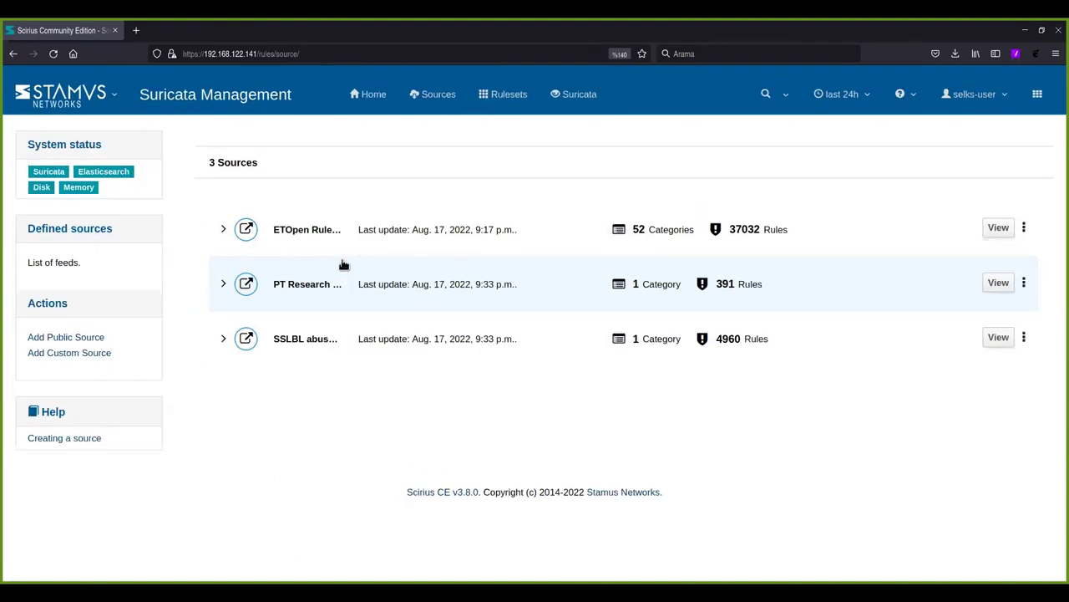
key(ctrl+plus)
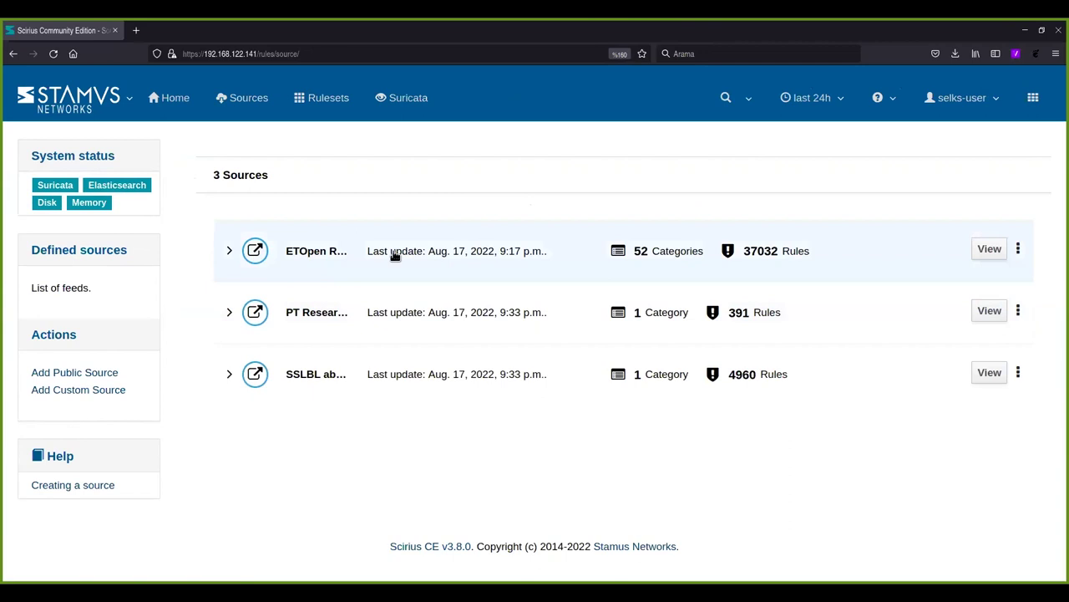
click(229, 252)
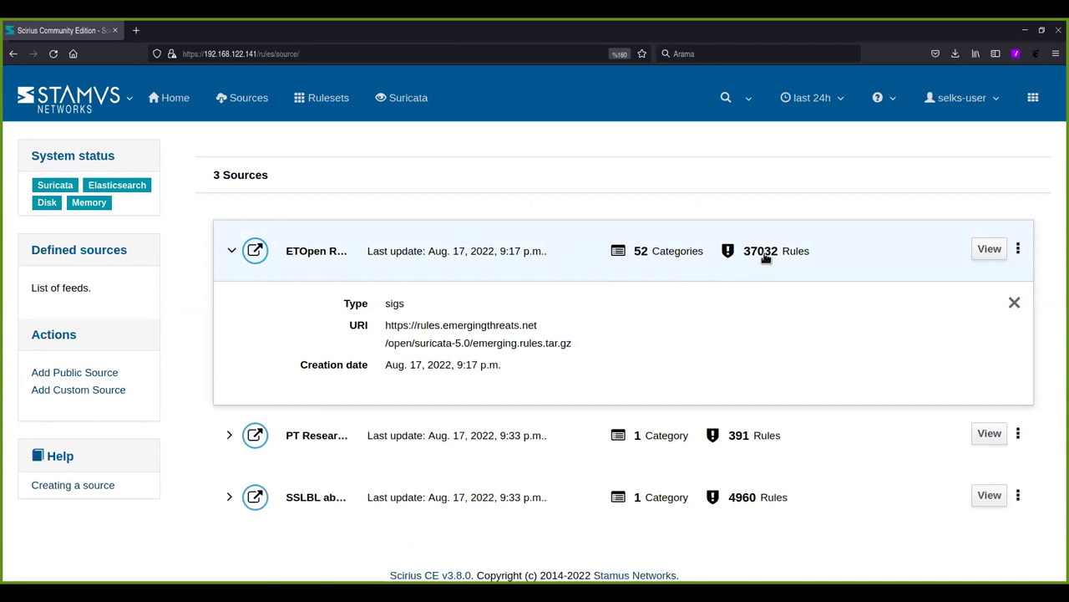
View the ETOpen Ruleset and examine all three pages of its rule categories, ending back on the first page
click(989, 250)
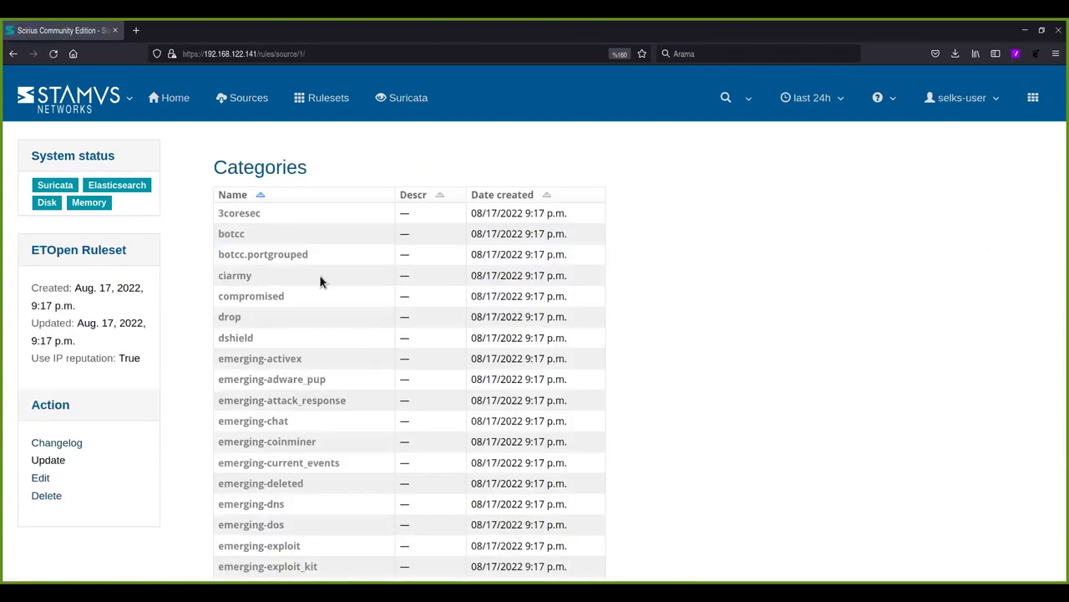
scroll(280, 264, down, 5)
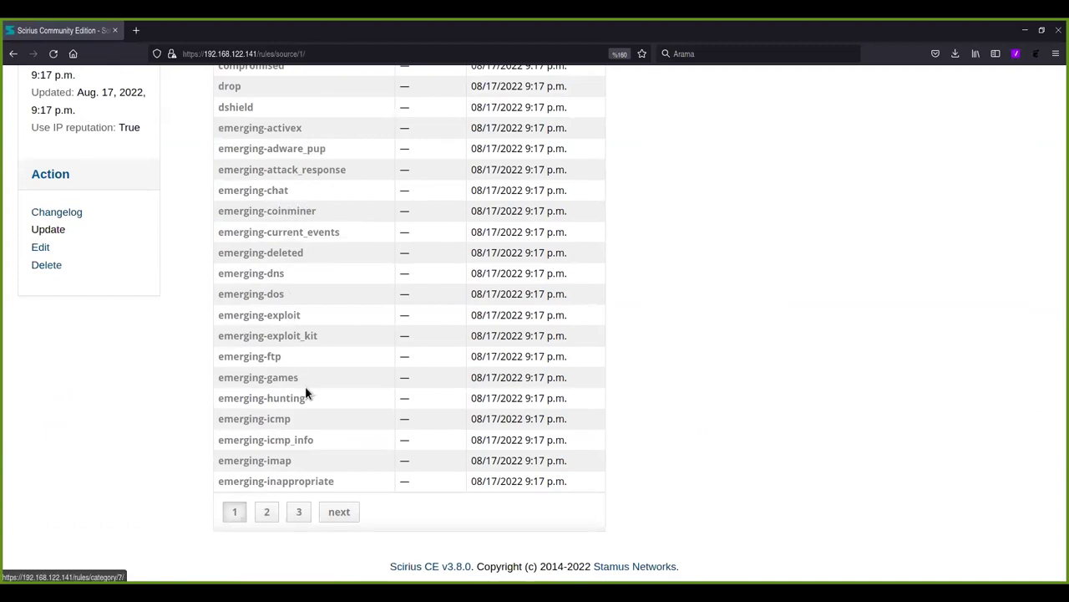
click(339, 510)
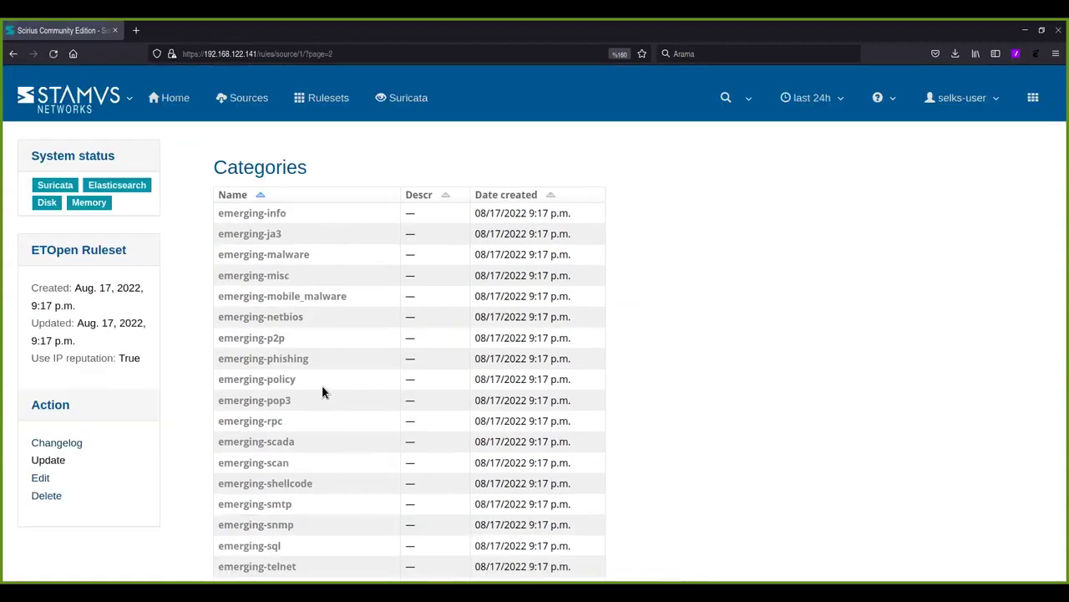
scroll(322, 386, down, 3)
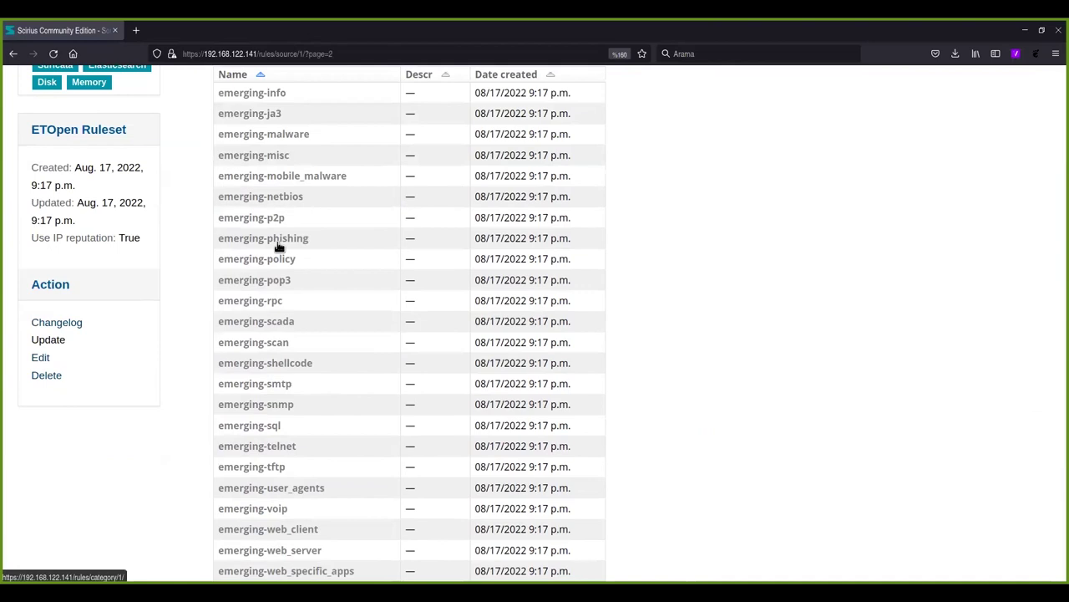
scroll(289, 415, down, 3)
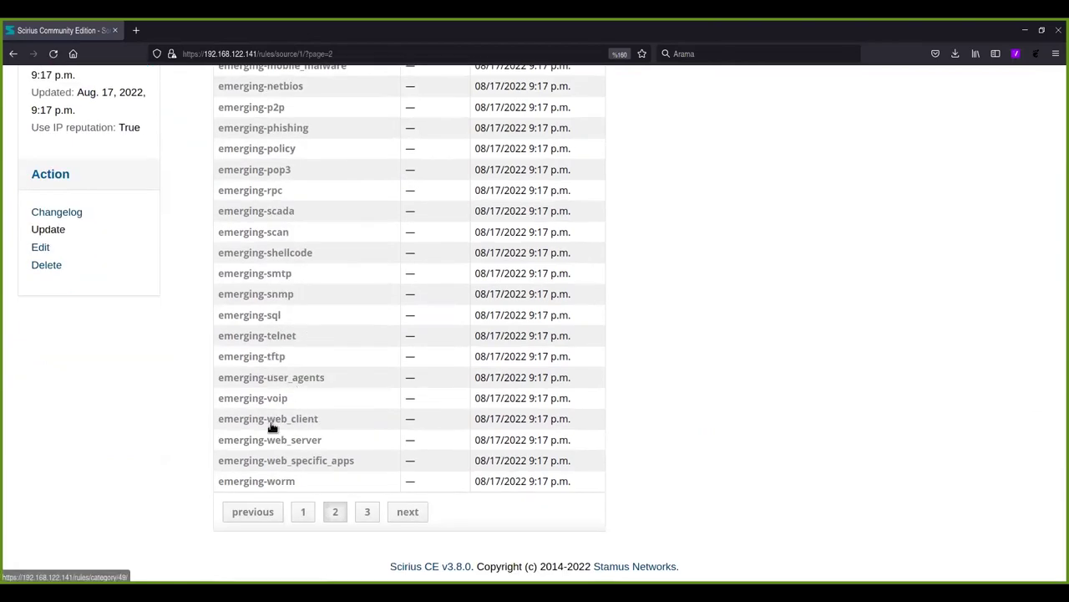
click(406, 510)
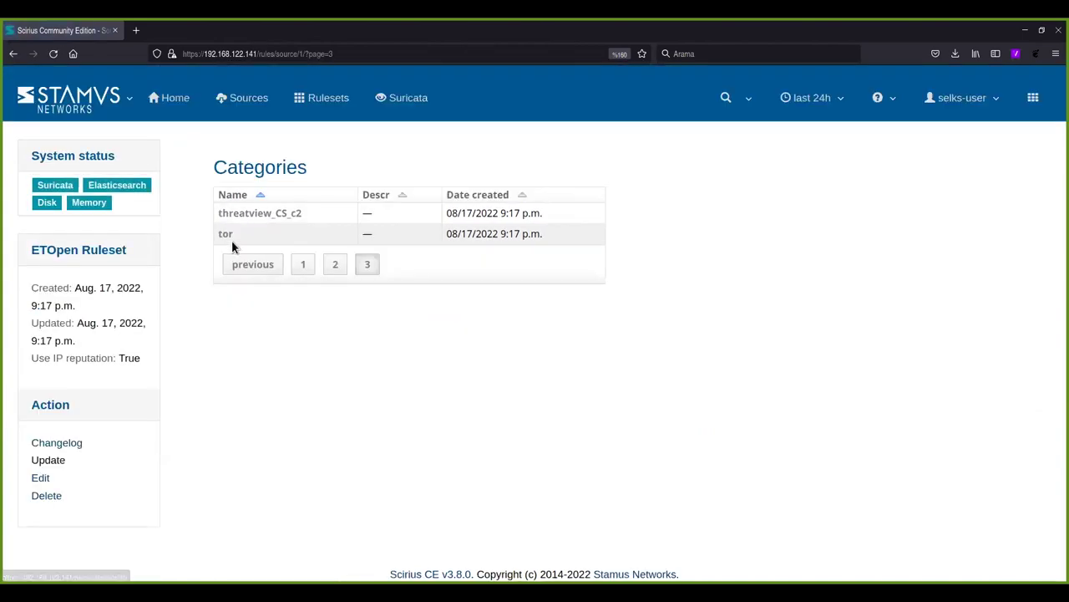
click(302, 266)
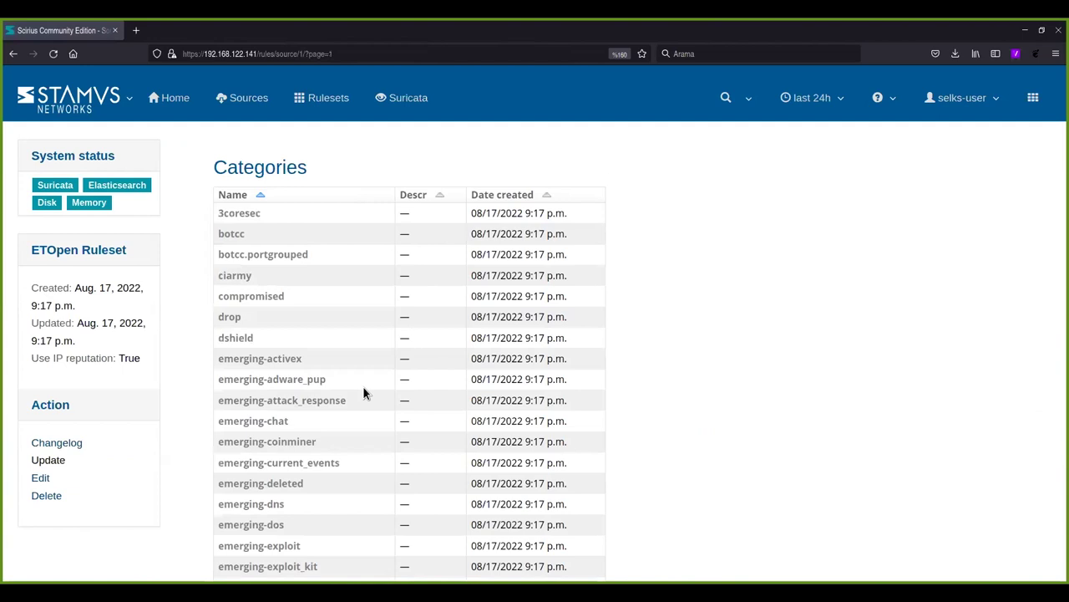
scroll(349, 372, down, 3)
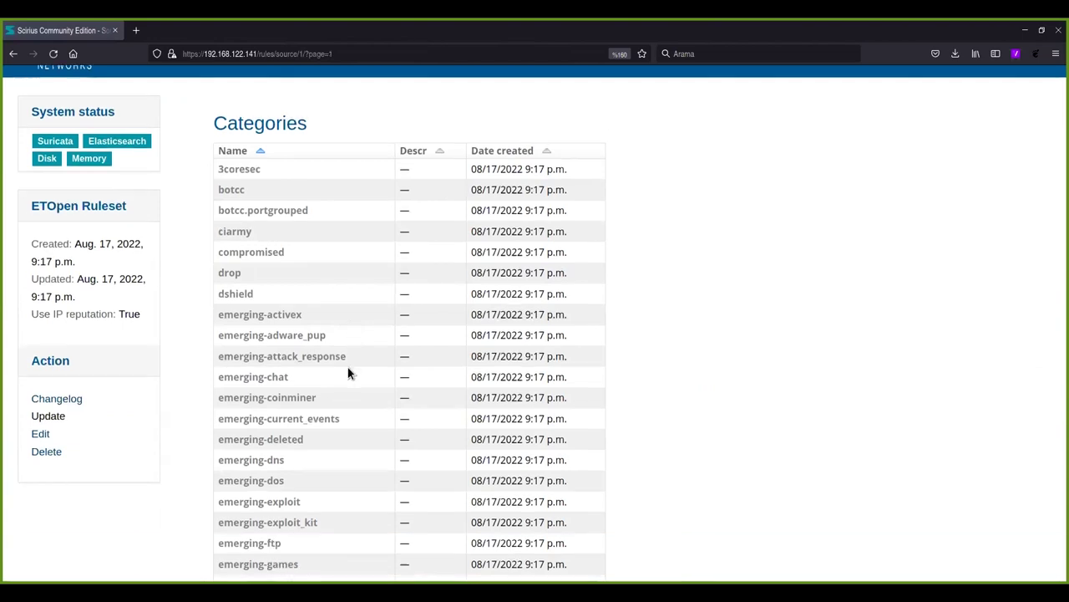
scroll(348, 370, down, 3)
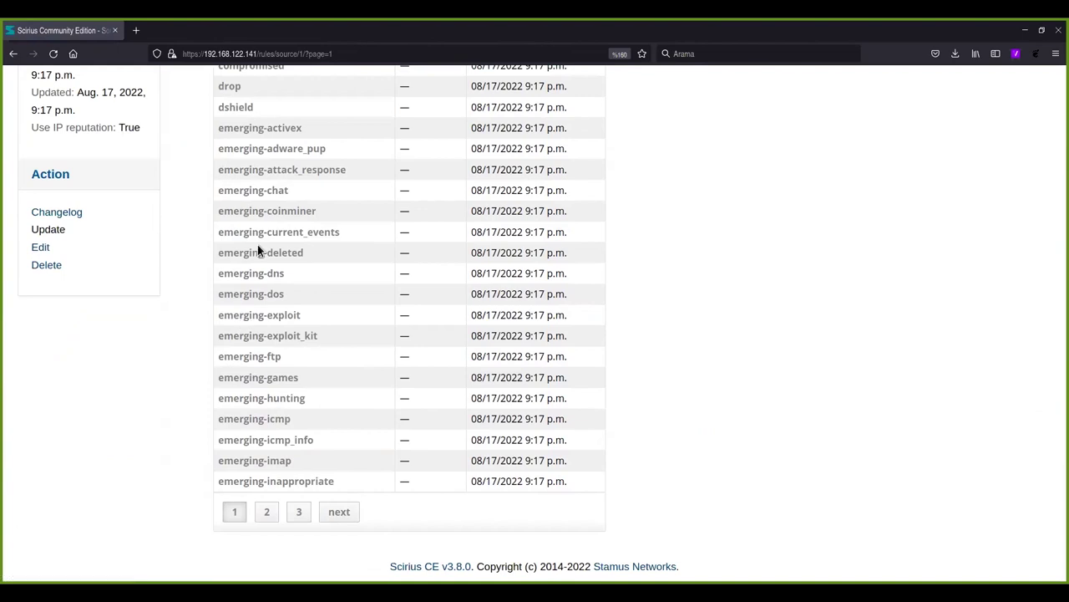
scroll(295, 408, up, 3)
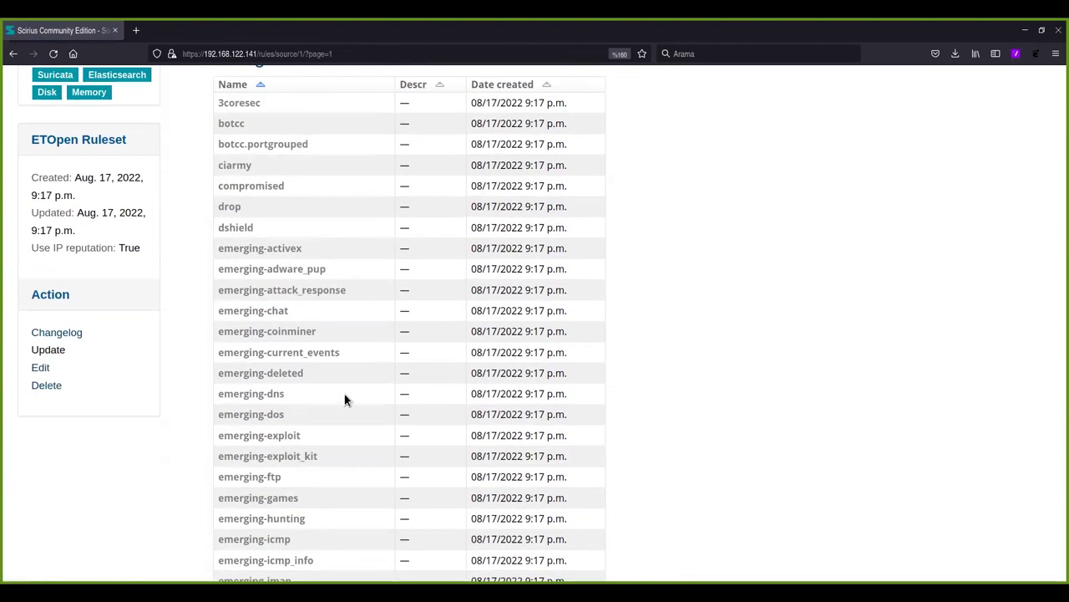
Open the emerging-coinminer category and look through both pages of its rules, returning to the first
click(291, 333)
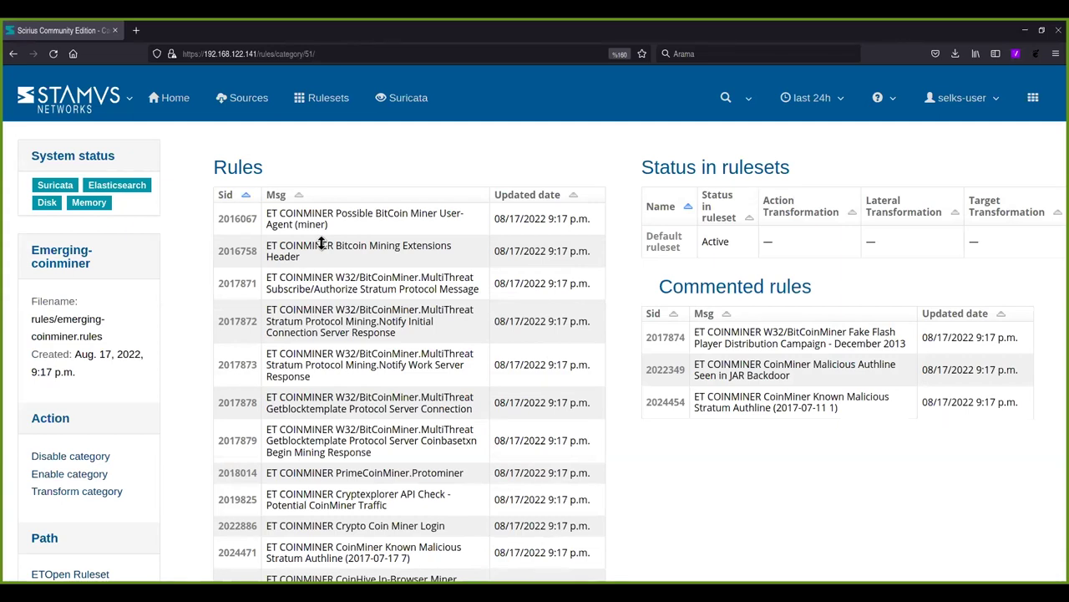
scroll(311, 269, down, 10)
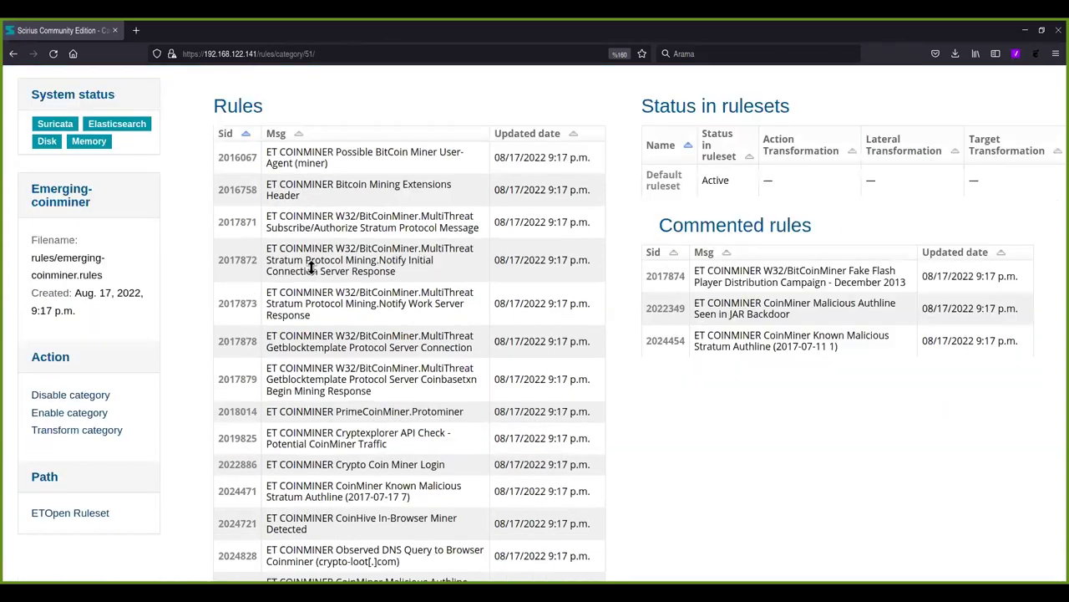
click(308, 512)
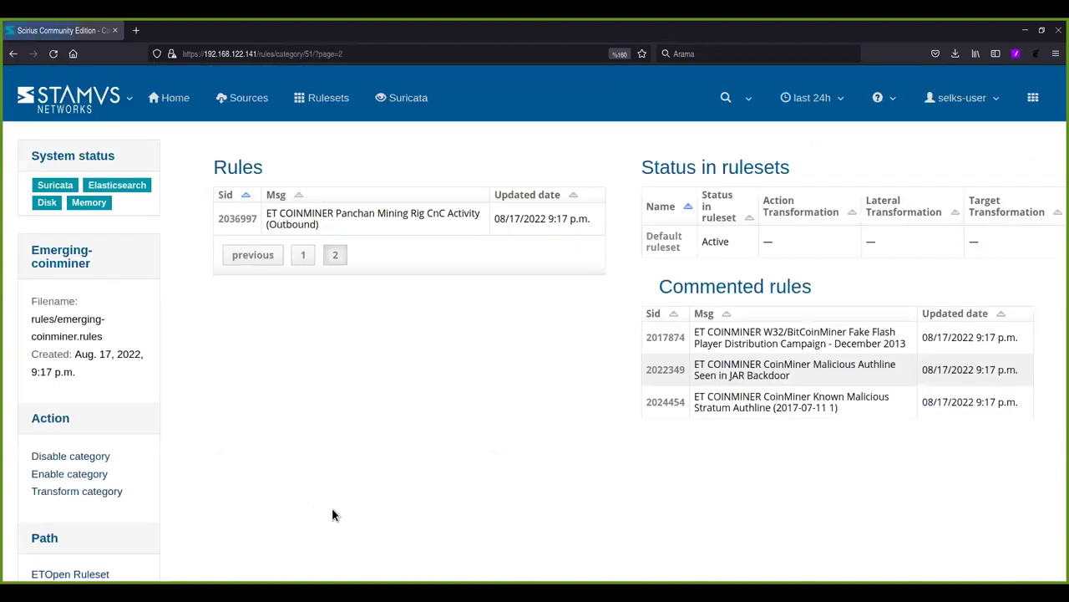
click(298, 261)
scroll(375, 275, down, 3)
scroll(376, 275, down, 3)
scroll(370, 272, up, 8)
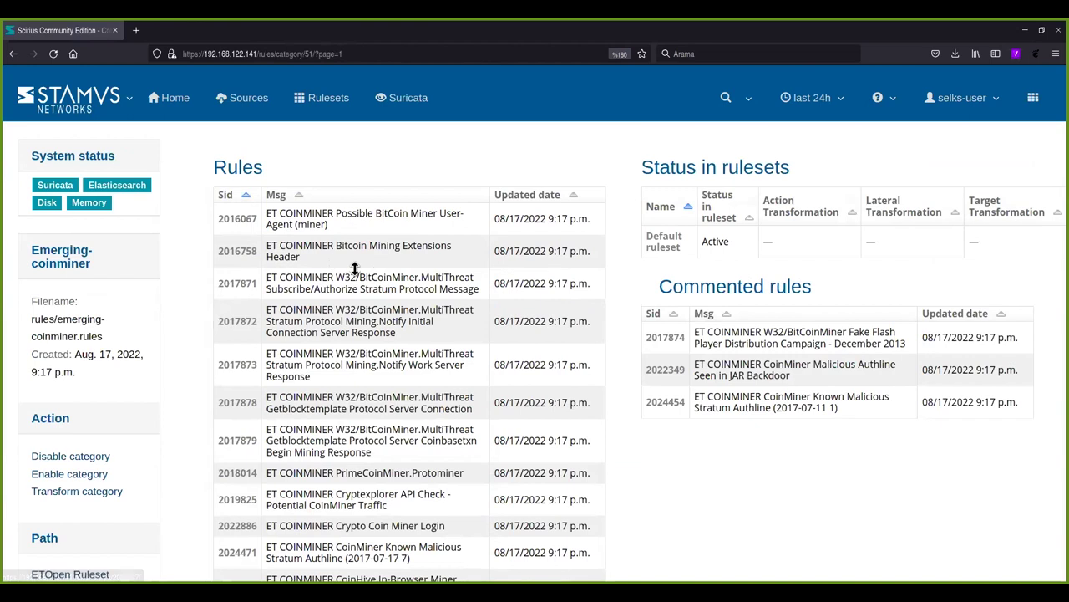
Open rule 2016067 and enlarge the page to 180% to examine its definition and status in rulesets
click(248, 223)
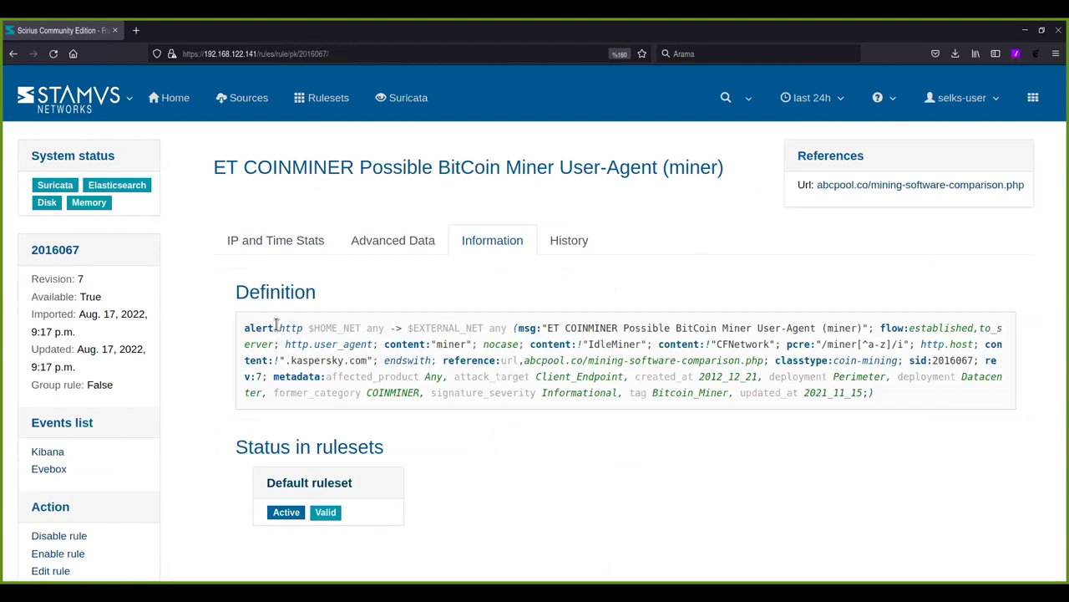
key(ctrl+plus)
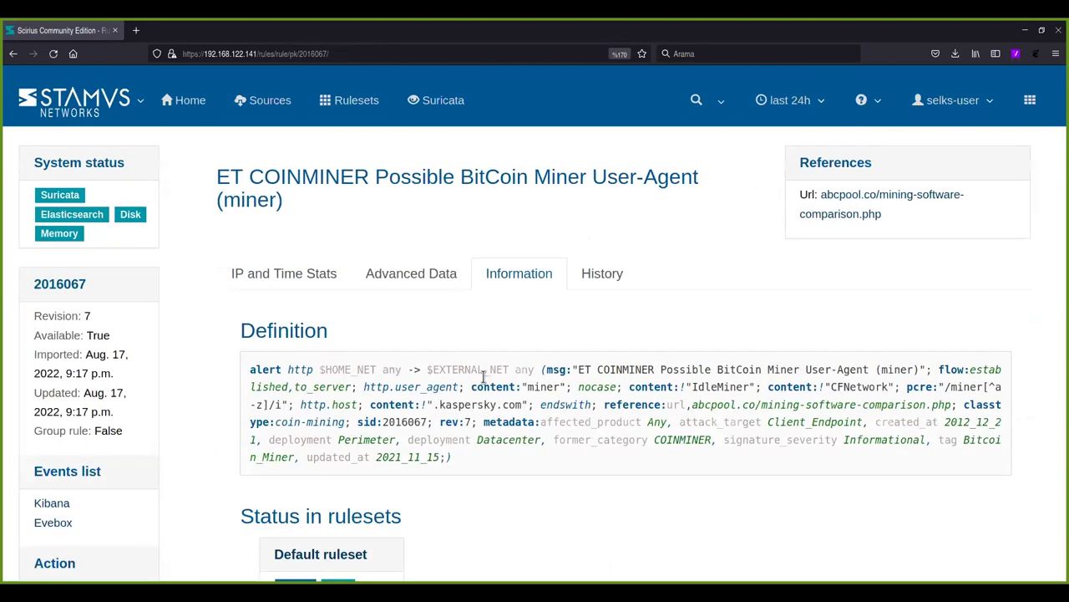
key(ctrl+plus)
scroll(511, 351, down, 2)
scroll(512, 351, down, 2)
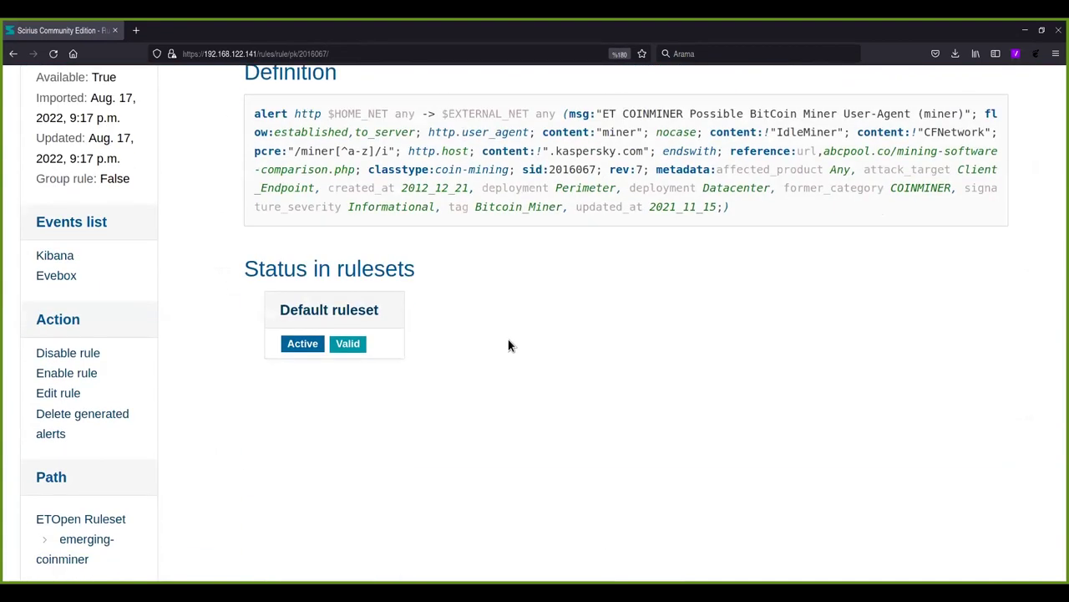
scroll(509, 346, up, 2)
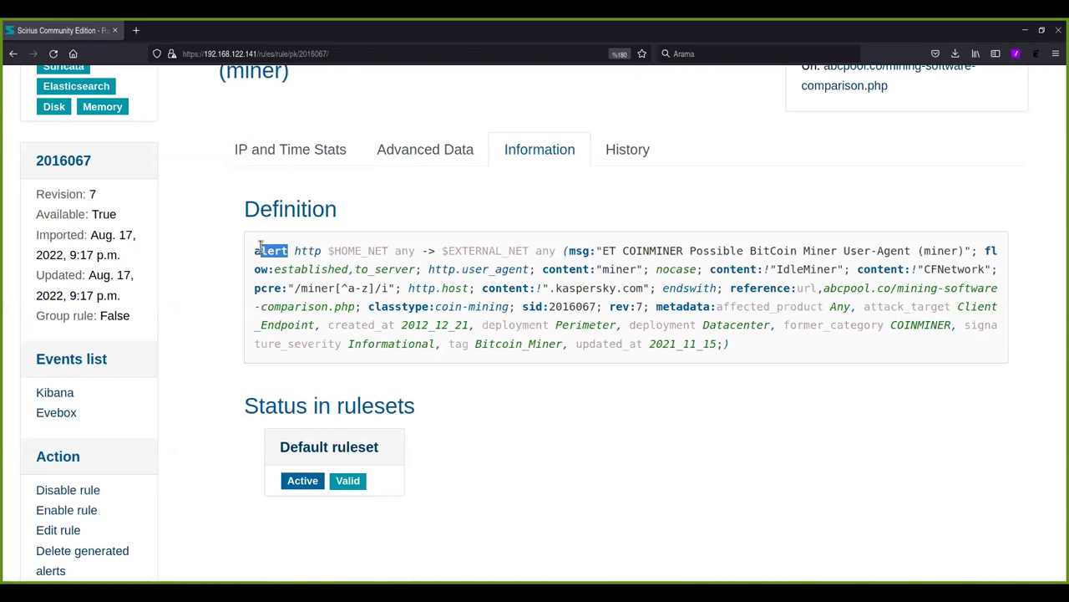
Highlight the rule definition's protocol and network direction, and its msg text, while examining the rule's syntax
drag(294, 250, 560, 250)
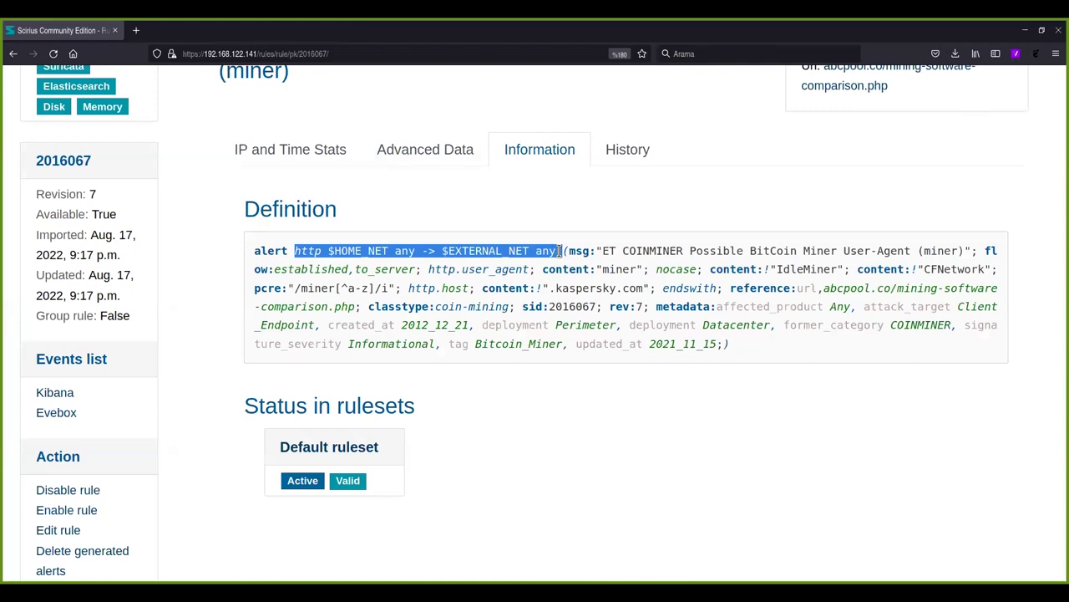
drag(560, 251, 971, 251)
click(579, 250)
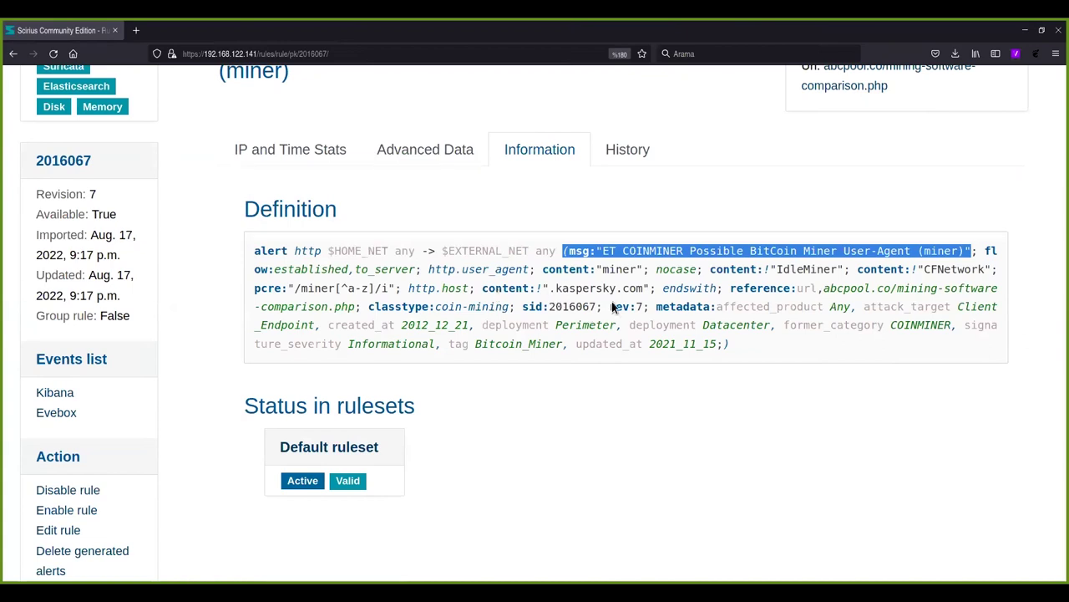
drag(537, 287, 549, 287)
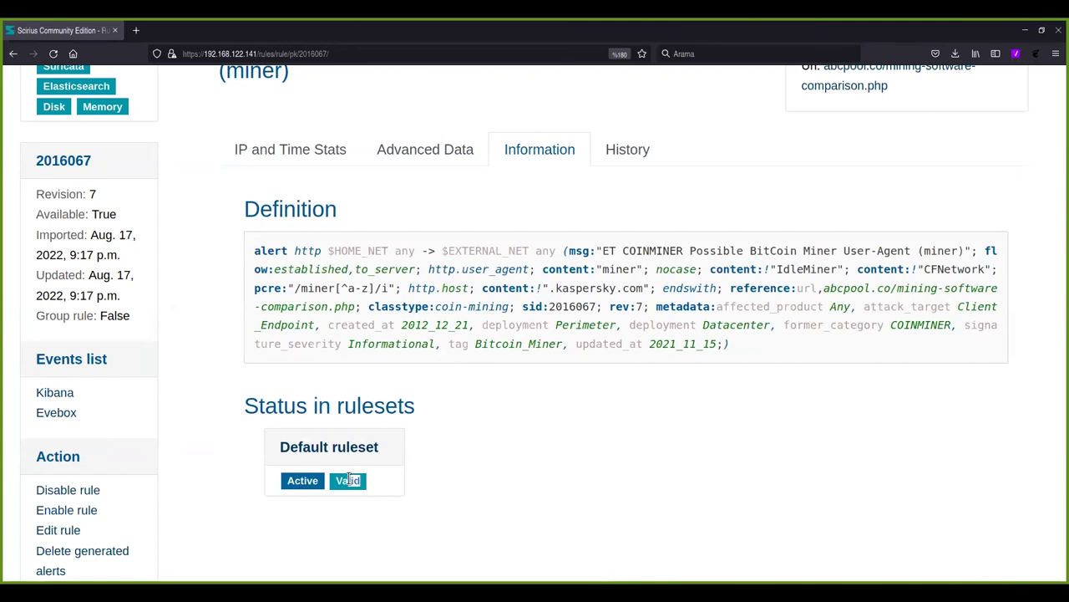
View the history of rule 2016067 and its form for adding a comment
click(634, 151)
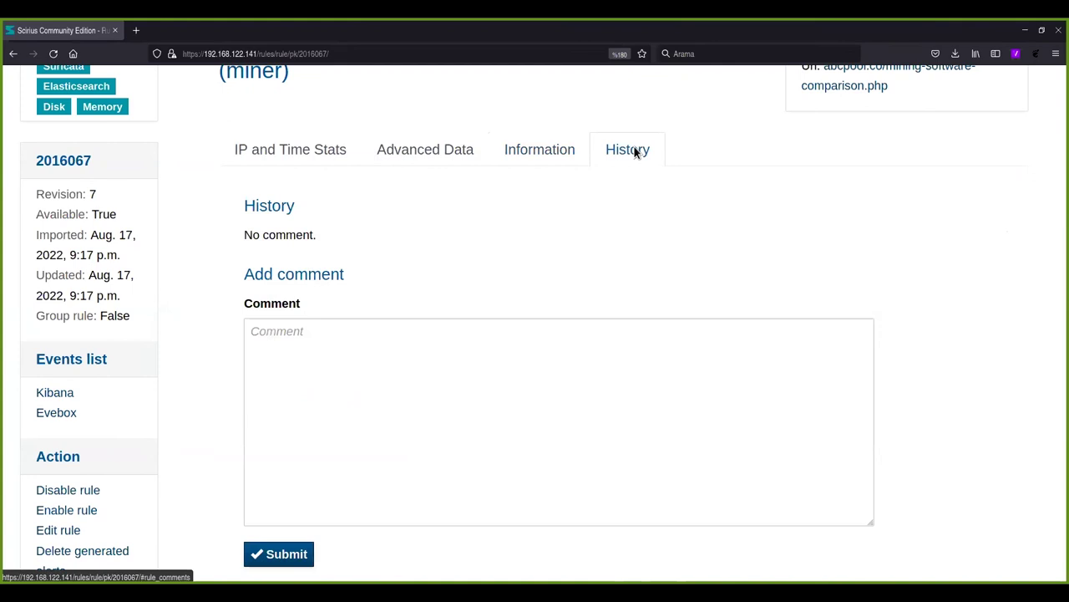
click(330, 457)
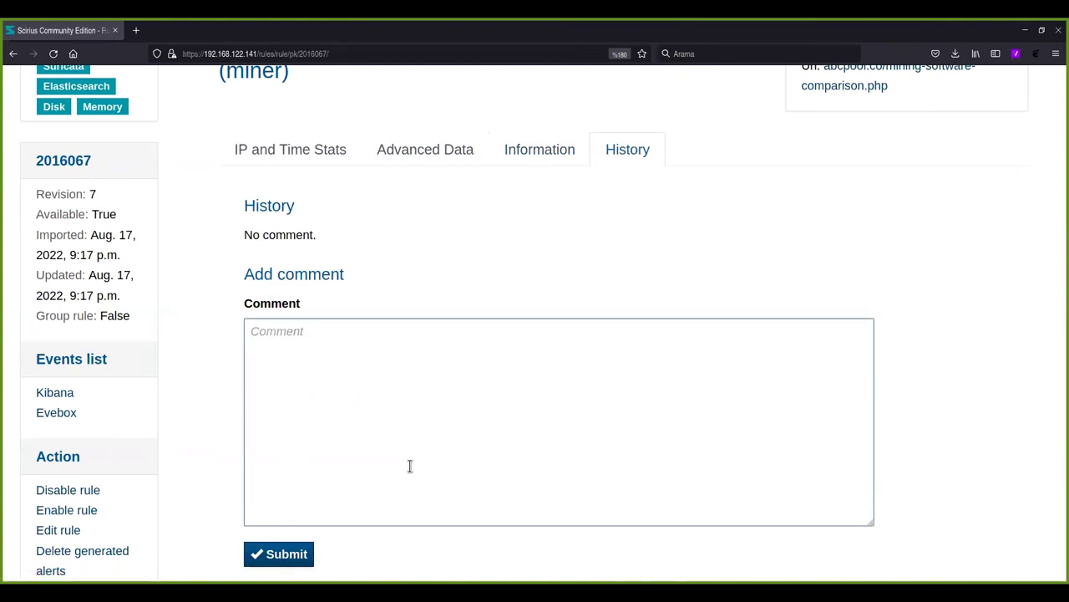
scroll(438, 310, up, 2)
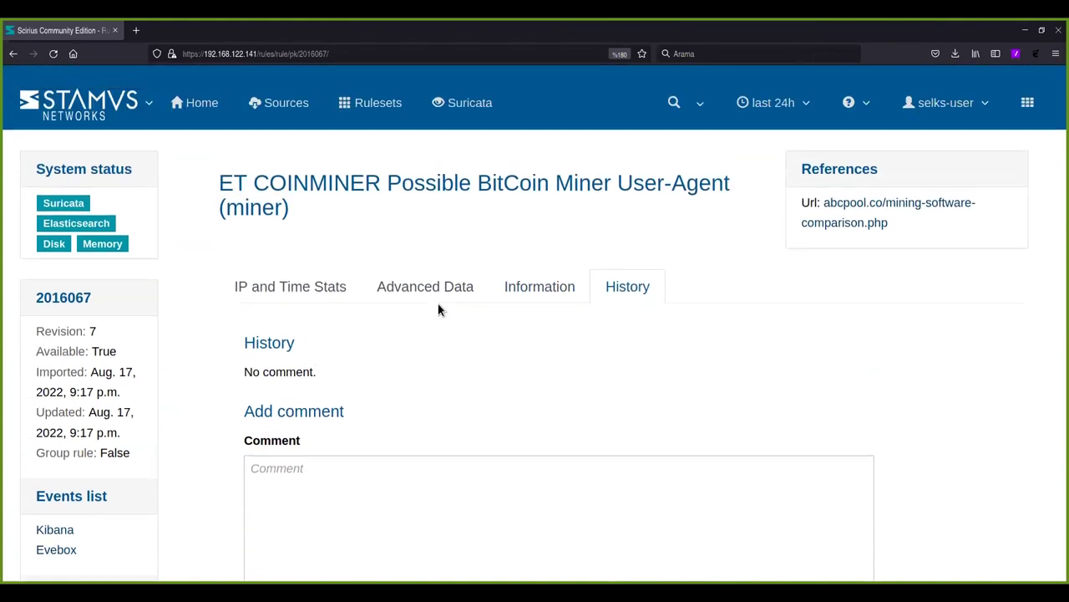
Return to the first page of the emerging-coinminer category and open rule 2025582
click(14, 53)
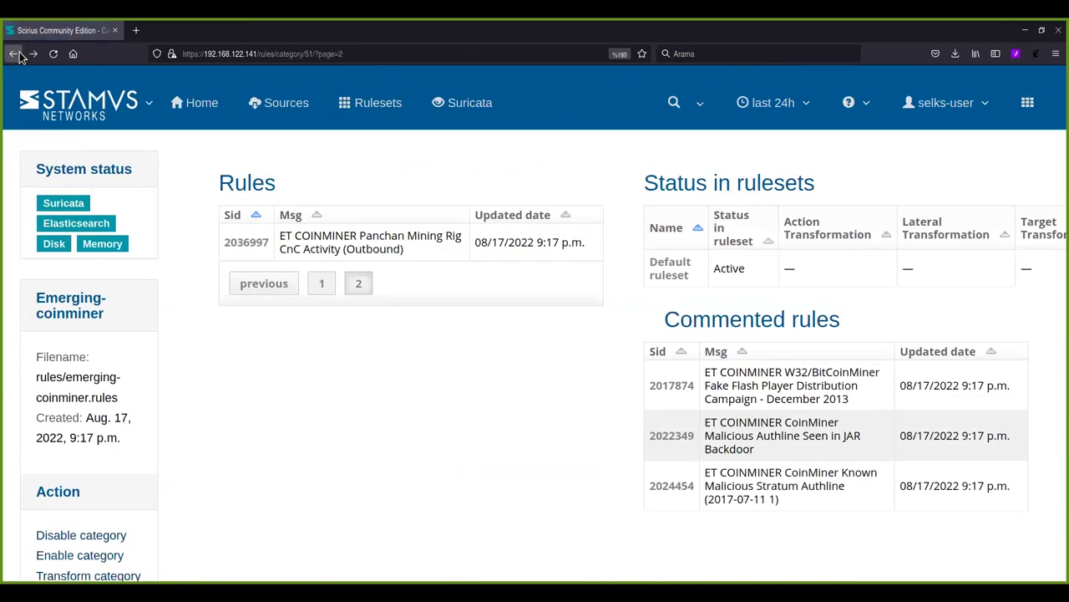
click(14, 53)
scroll(388, 337, down, 4)
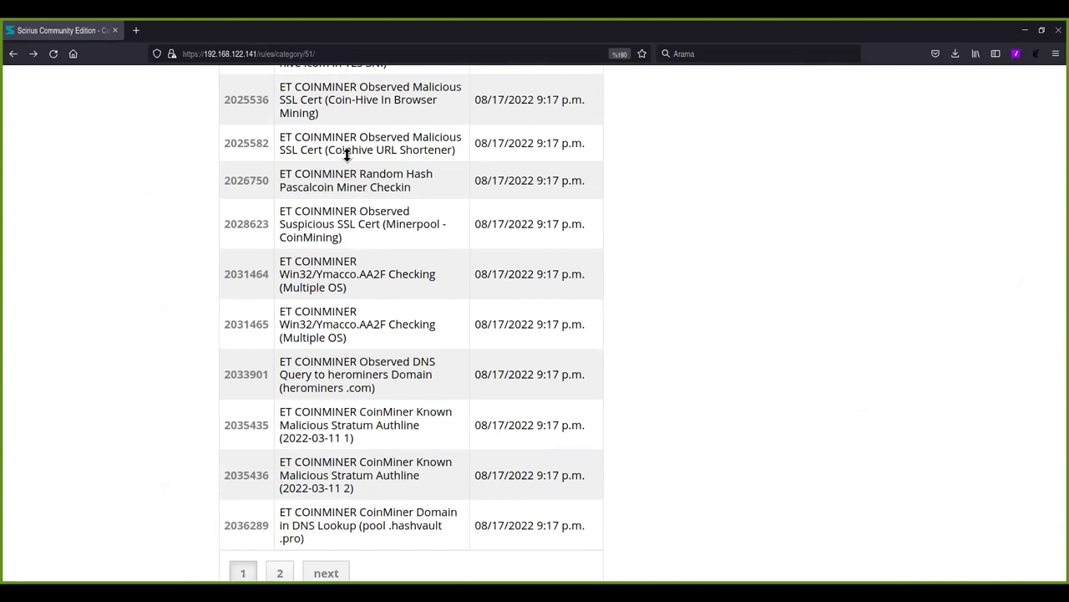
click(259, 146)
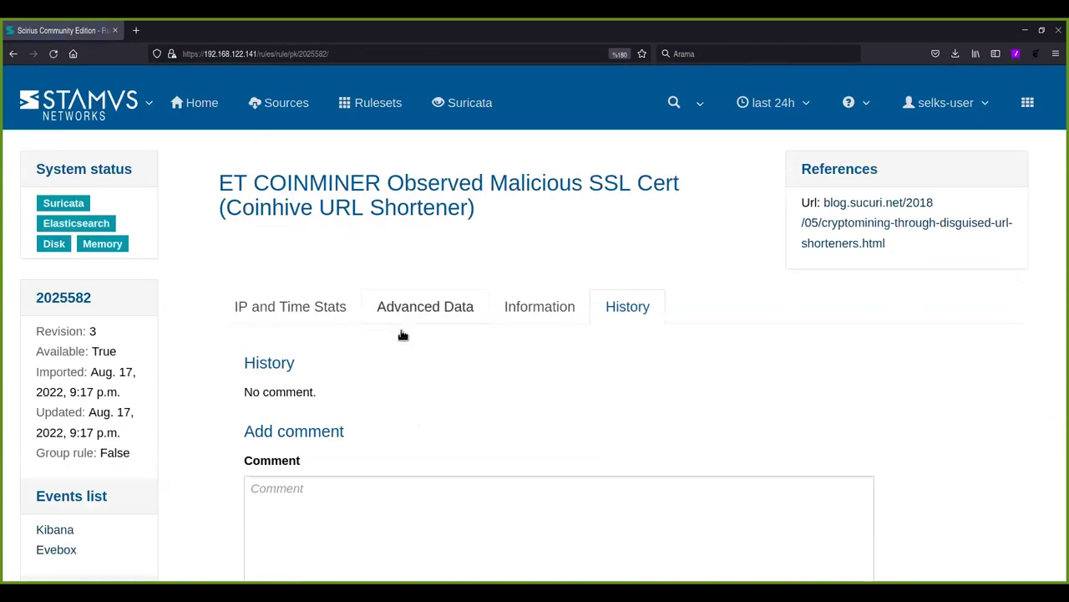
Check the advanced data, IP and time stats, definition and ruleset status of rule 2025582
click(432, 311)
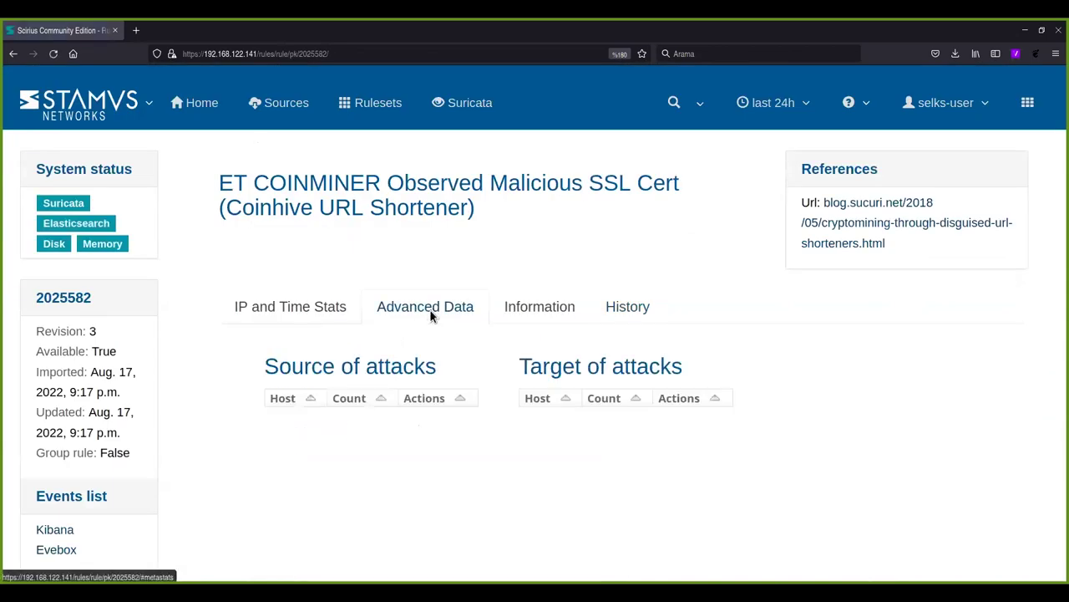
click(326, 306)
click(543, 308)
scroll(490, 381, down, 5)
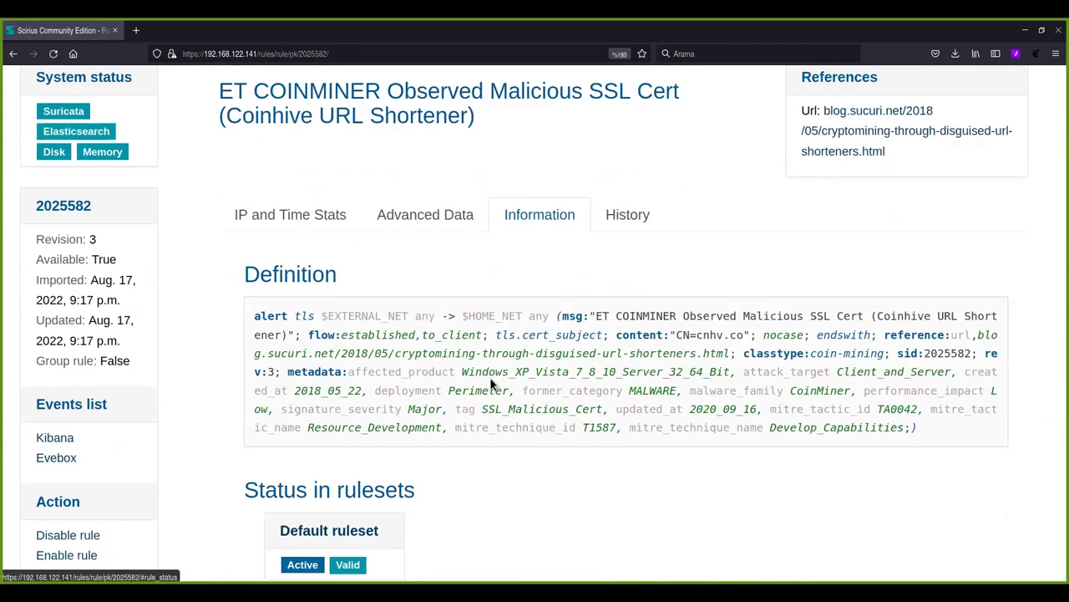
scroll(468, 372, up, 3)
scroll(451, 357, down, 2)
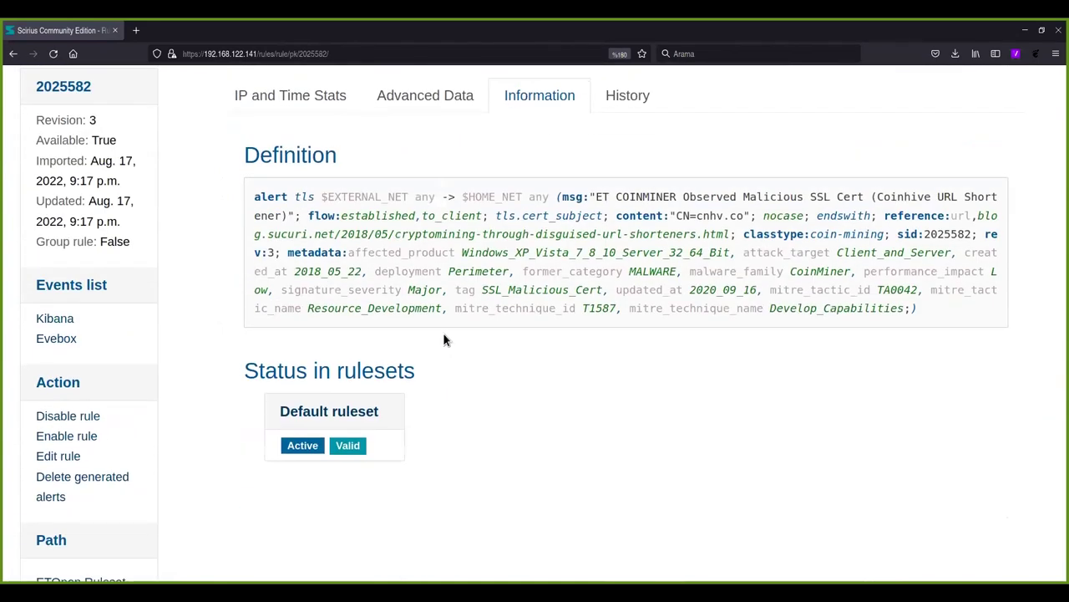
scroll(442, 339, up, 3)
Go to the list of rulesets and expand the default ruleset's details to see its sources
click(202, 102)
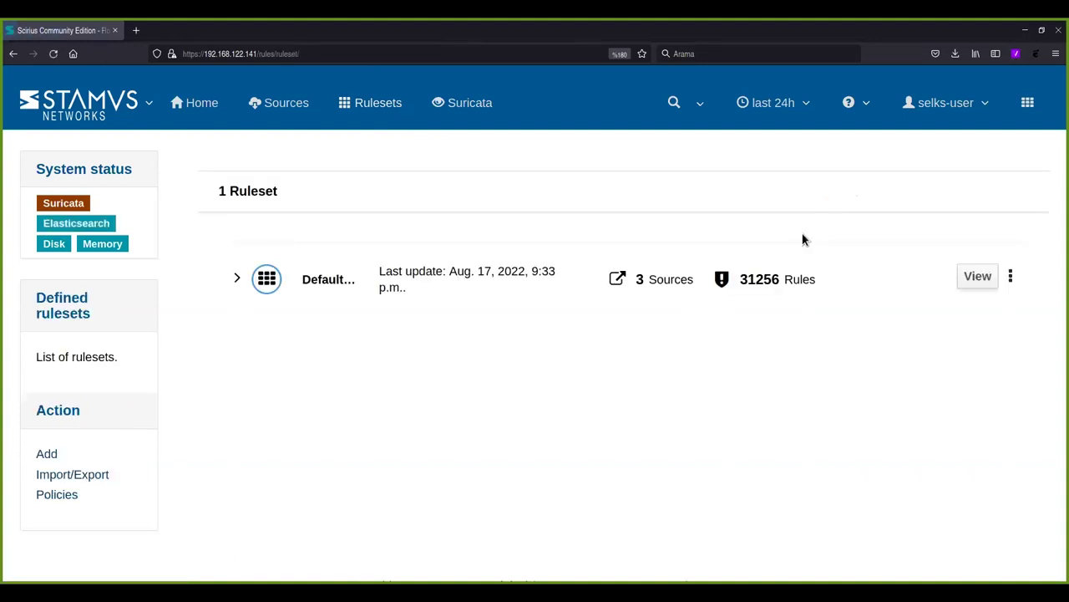
click(239, 281)
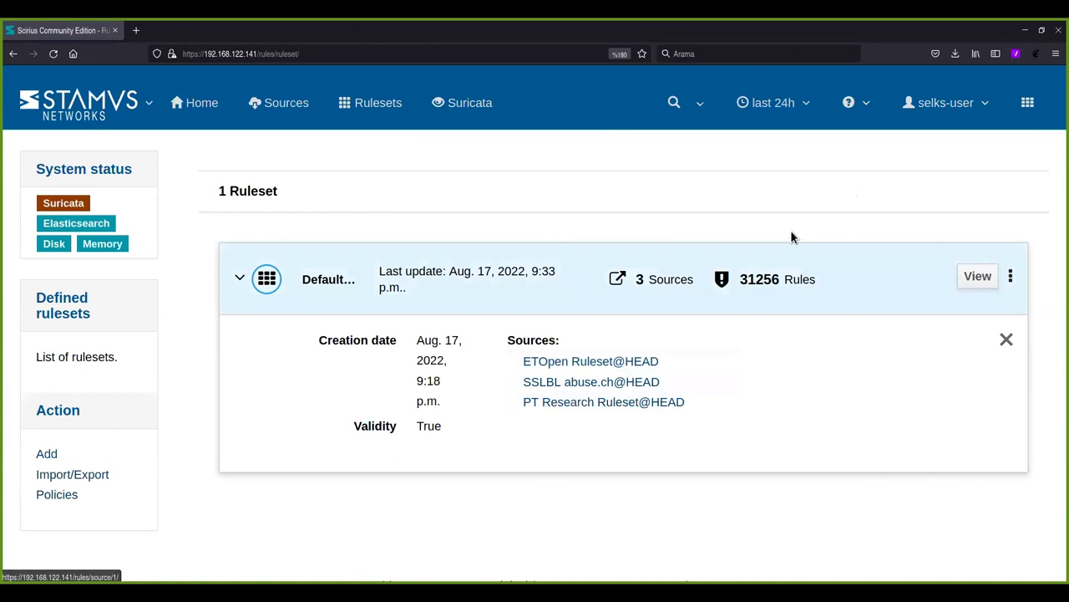
Switch to EveBox and show the inbox events for the All time range at 130% page zoom
click(1029, 103)
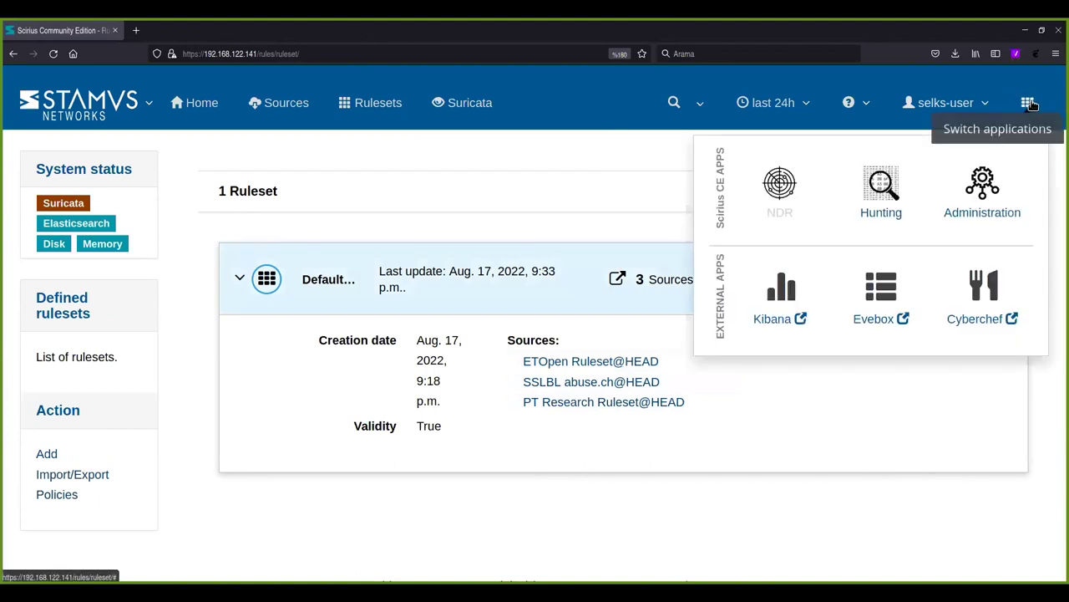
click(892, 285)
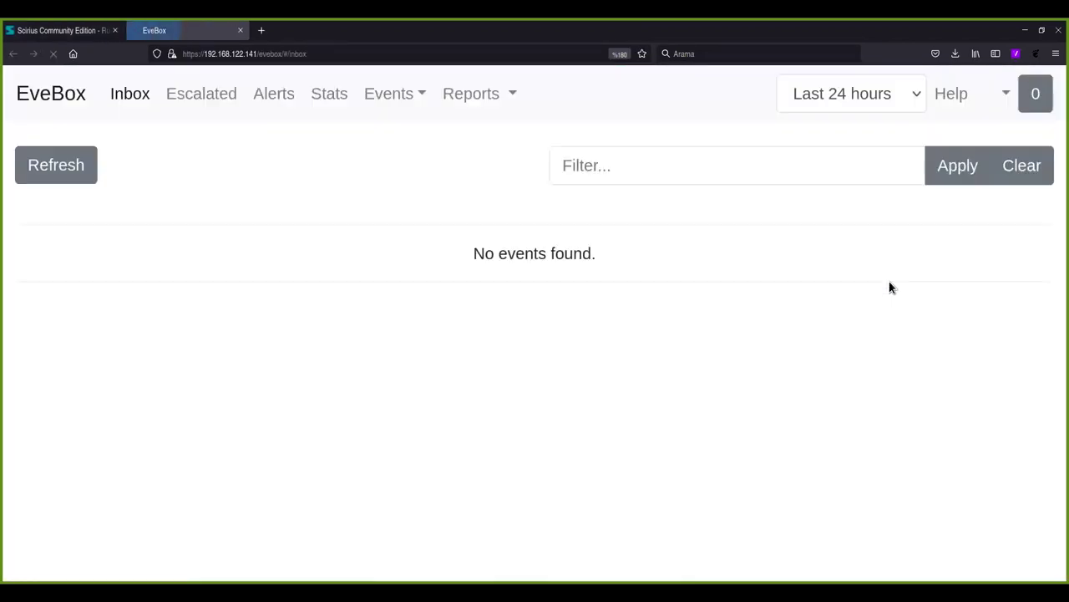
click(886, 98)
key(End)
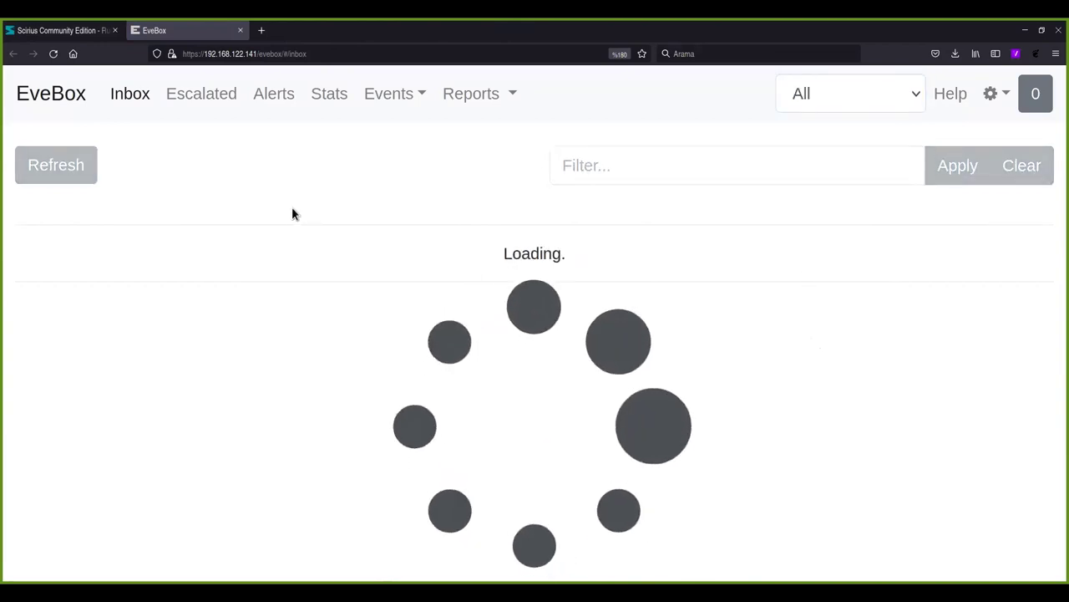
key(ctrl+minus)
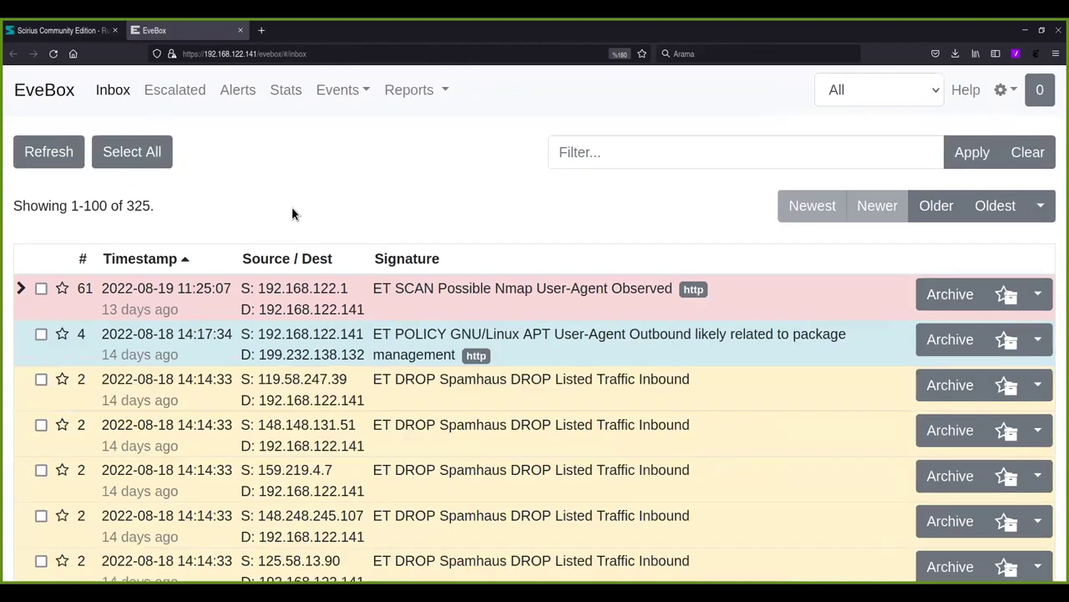
key(ctrl+minus)
key(ctrl+minus)
key(ctrl+minus)
key(ctrl+plus)
Open the ET SCAN Possible Nmap User-Agent Observed alert and skim its details down to the JSON section
click(48, 243)
scroll(359, 179, down, 15)
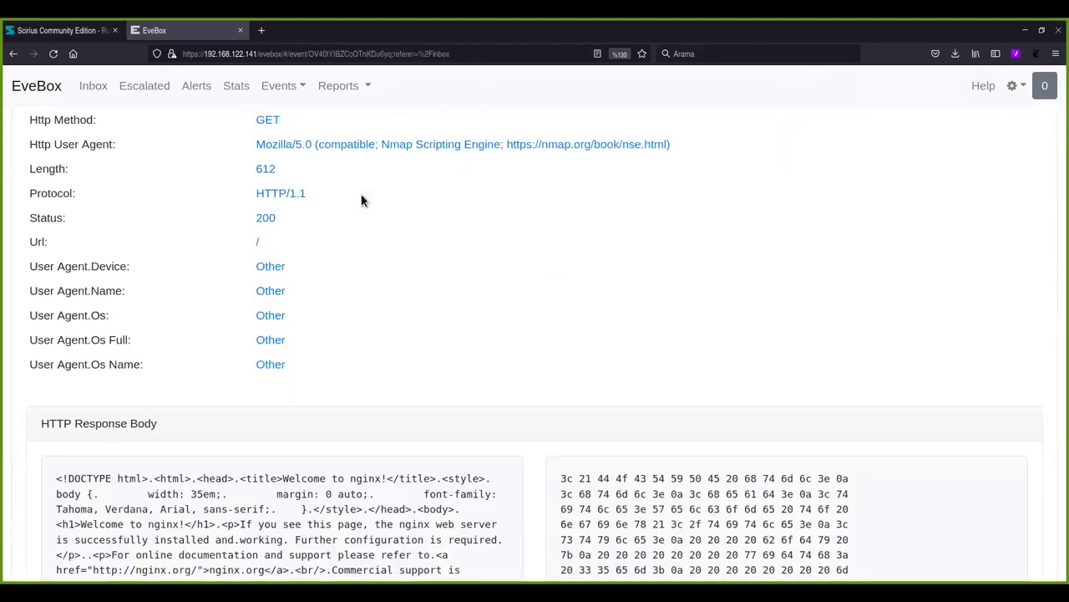
scroll(364, 212, down, 5)
scroll(162, 218, up, 4)
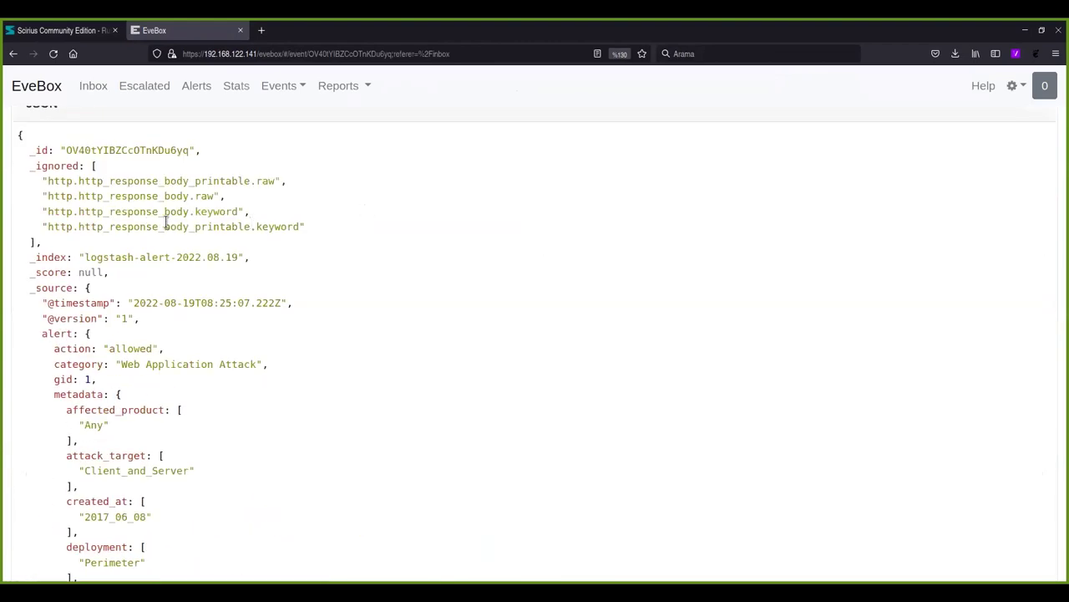
drag(19, 233, 186, 148)
scroll(204, 209, up, 15)
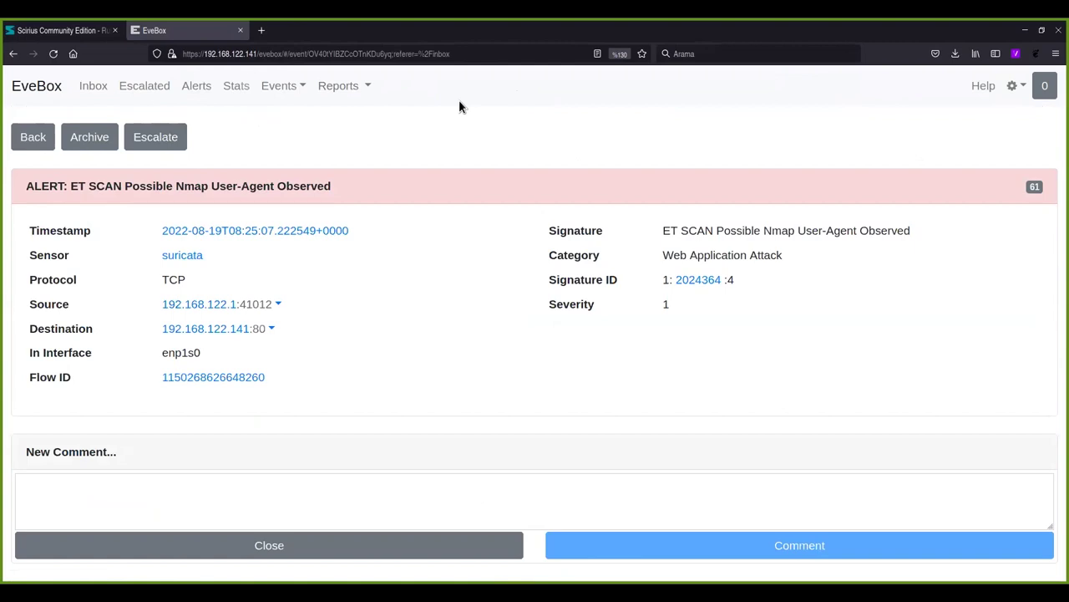
Return to the EveBox inbox and look through the listed alerts
click(15, 57)
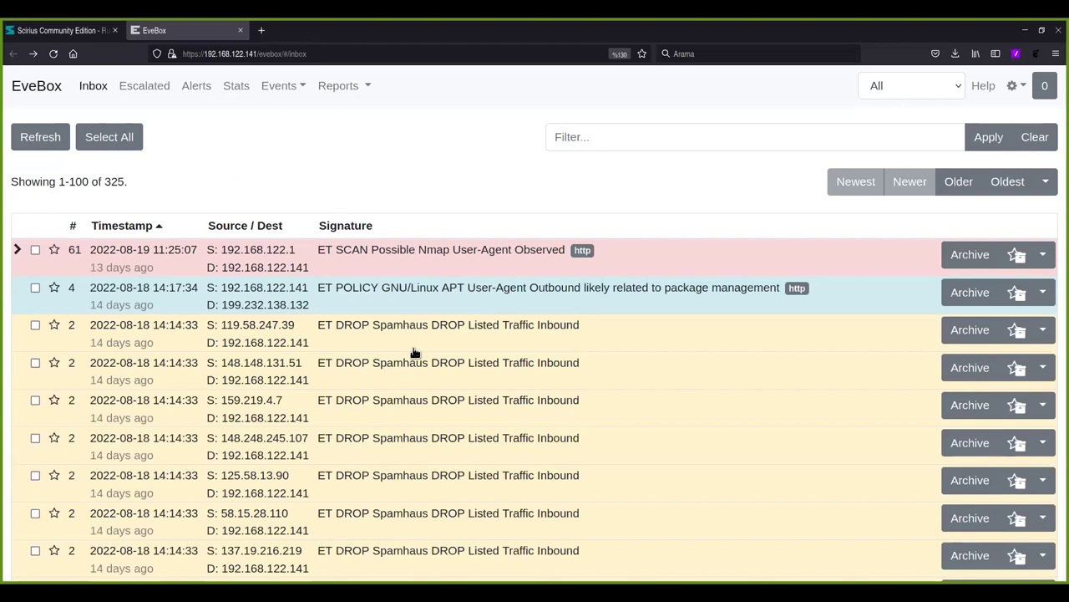
scroll(415, 352, down, 5)
scroll(415, 353, up, 5)
Reopen the Nmap User-Agent alert and examine its summary and HTTP details, highlighting the HTTP fields
click(22, 256)
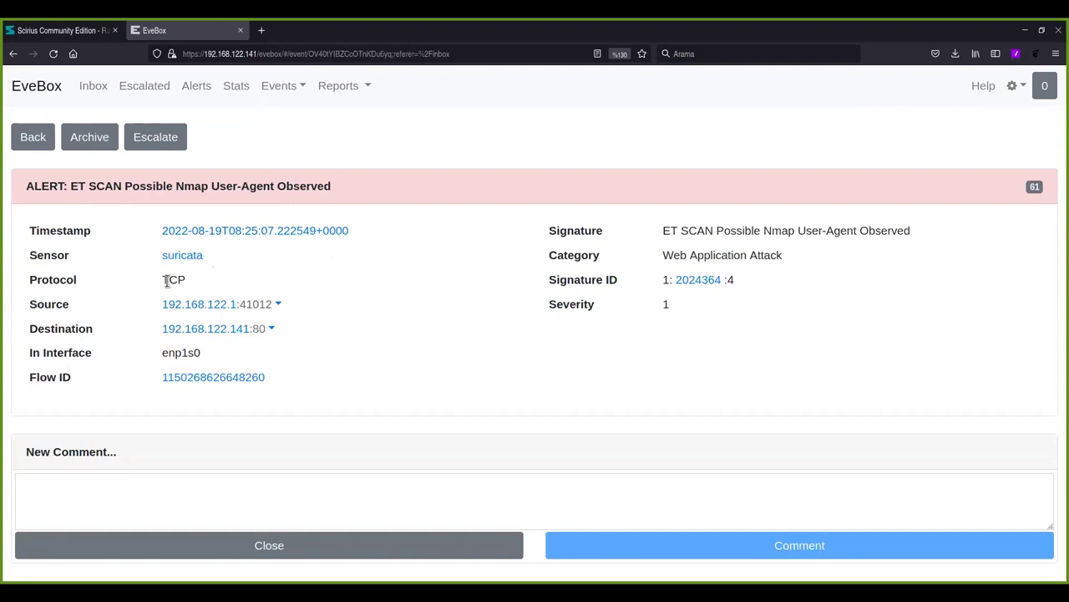
scroll(305, 251, down, 2)
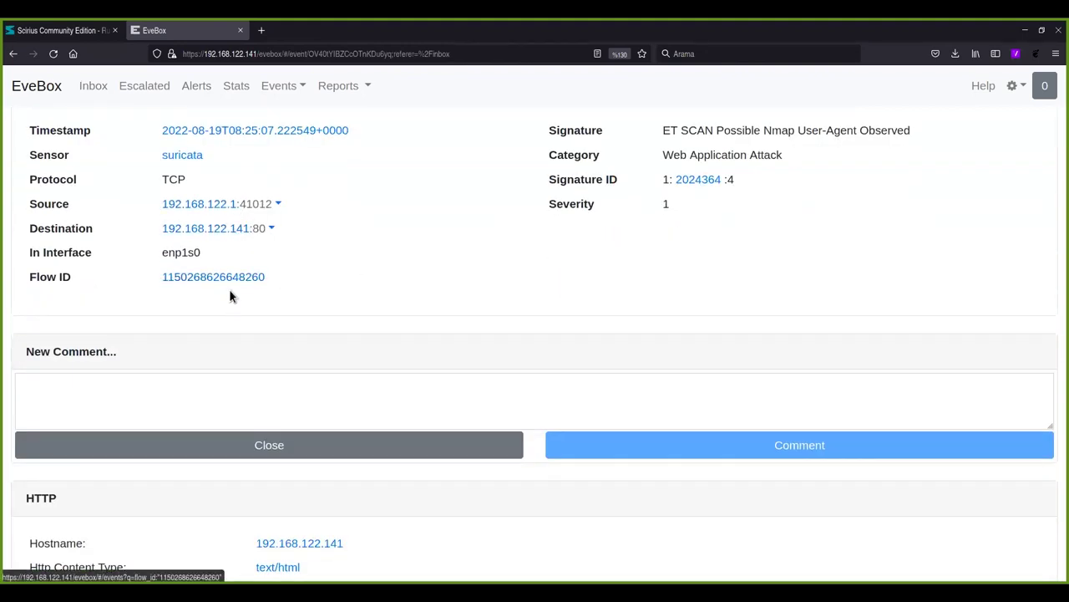
scroll(382, 284, down, 5)
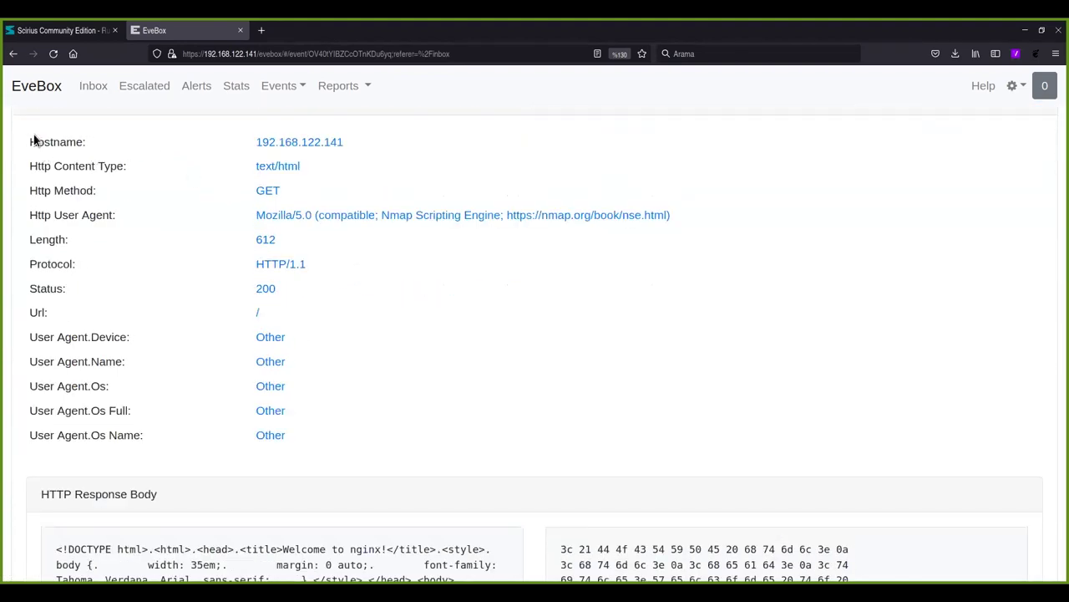
mouse_move(32, 136)
mouse_down()
mouse_move(429, 451)
mouse_move(251, 293)
mouse_move(50, 140)
mouse_up()
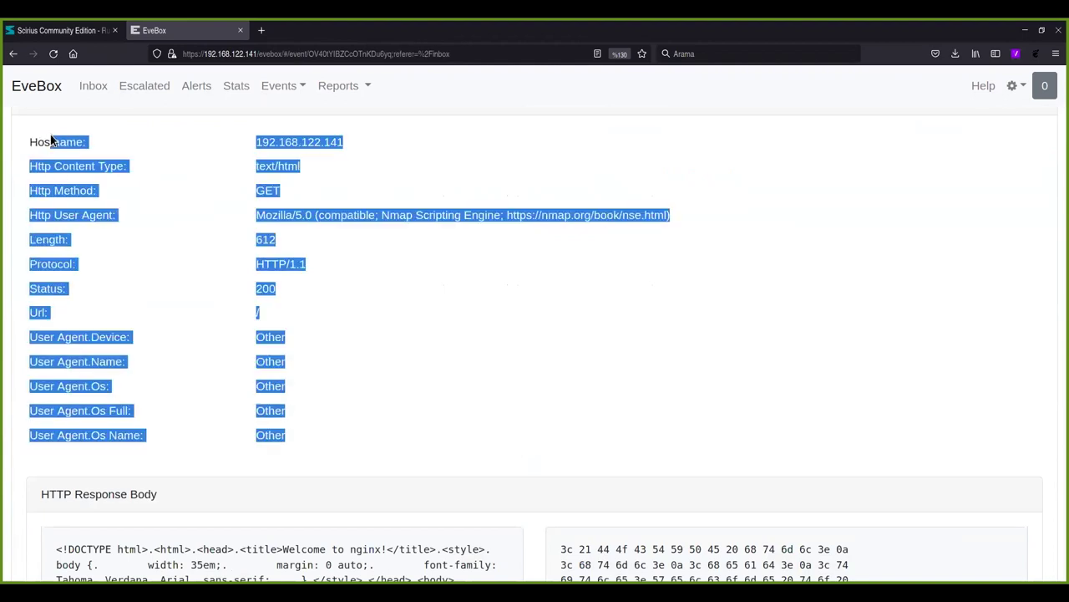
click(50, 134)
Examine the alert's HTTP response body, highlighting its hex dump and the decoded HTML text
scroll(495, 289, down, 5)
scroll(494, 290, down, 3)
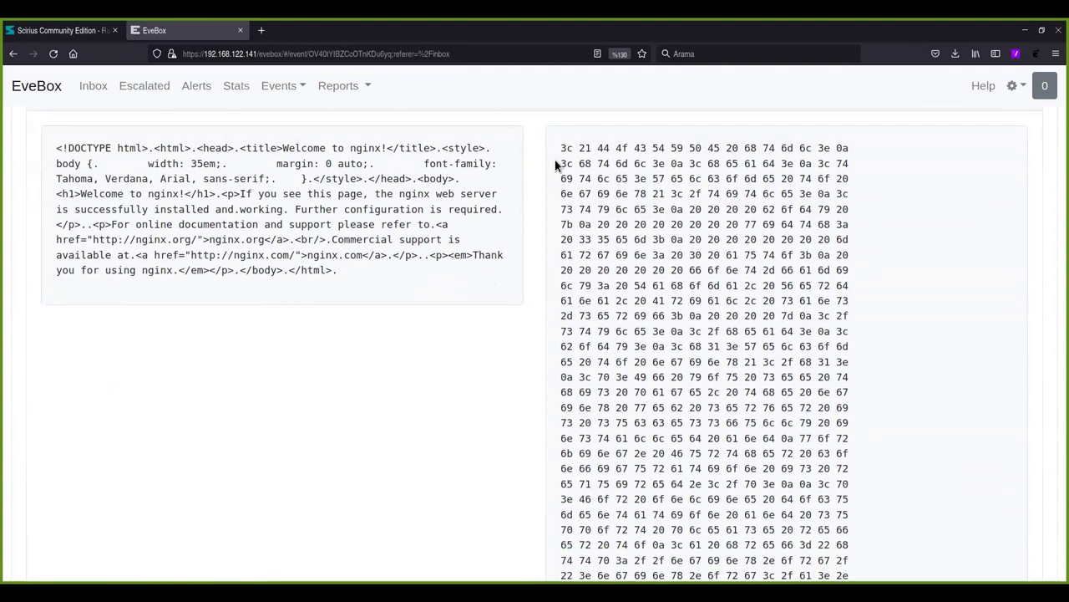
drag(561, 143, 821, 468)
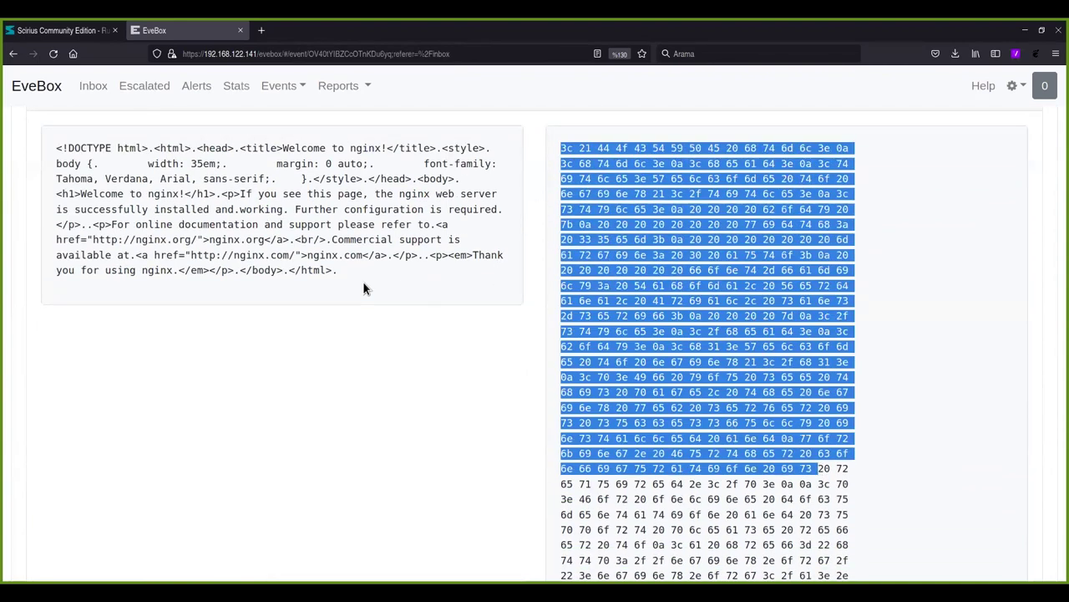
drag(352, 277, 116, 151)
click(396, 280)
click(237, 206)
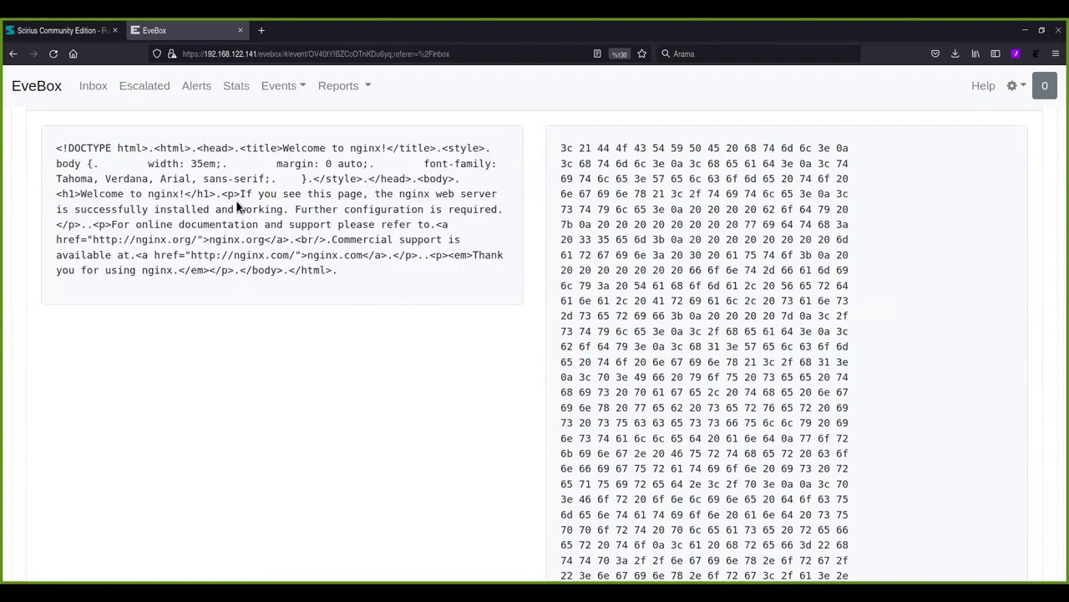
Examine the alert's payload, highlighting its hex dump and the end of the decoded request text
scroll(236, 205, down, 5)
scroll(236, 206, down, 2)
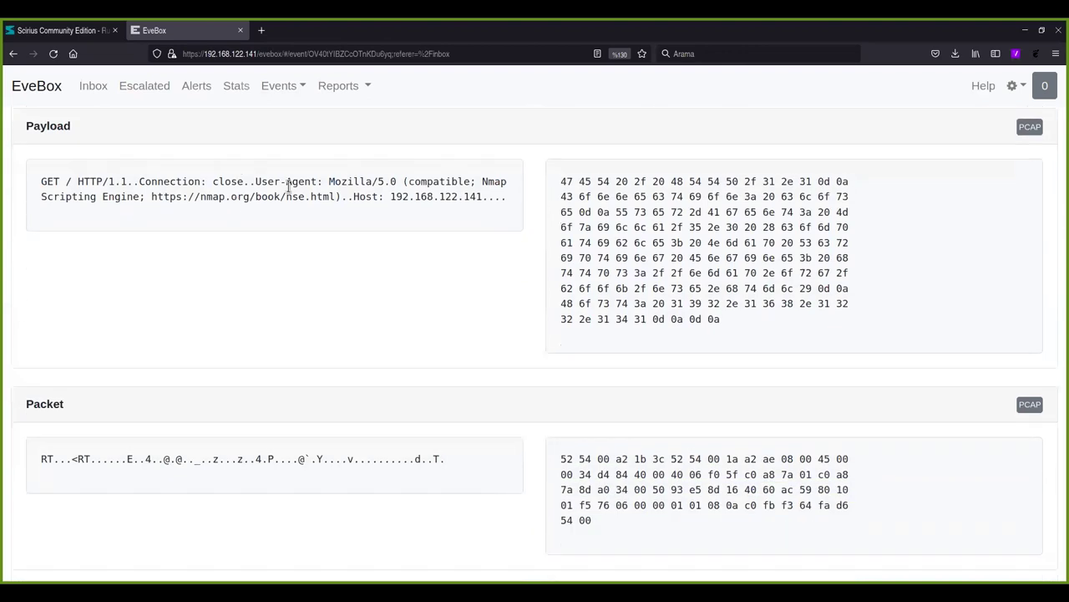
drag(592, 182, 790, 318)
drag(428, 196, 507, 197)
Review the alert's packet and JSON sections, then return to the alert summary
scroll(394, 331, down, 10)
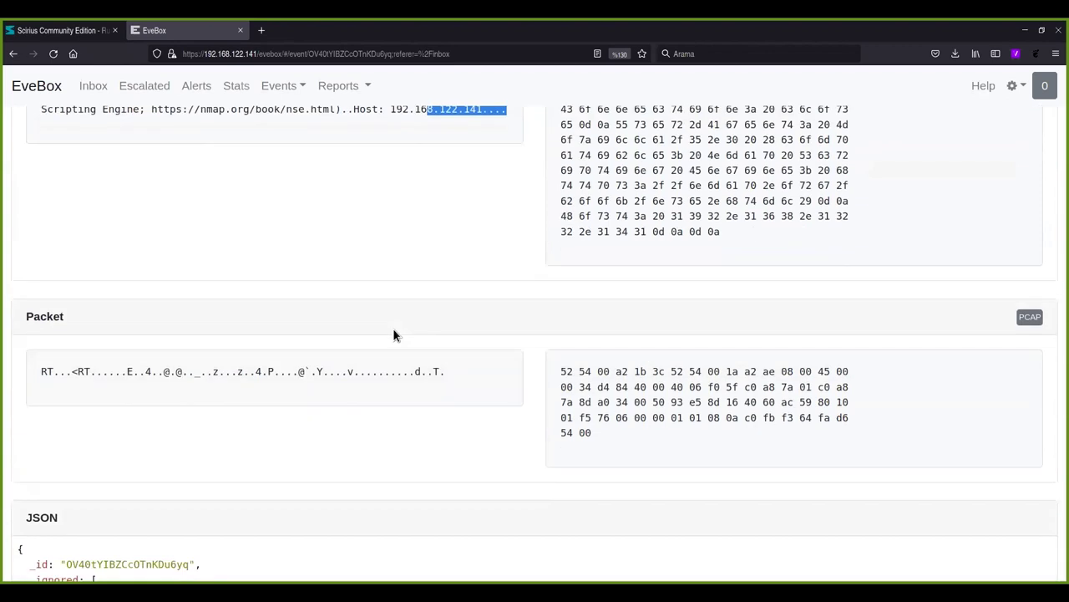
scroll(236, 209, up, 4)
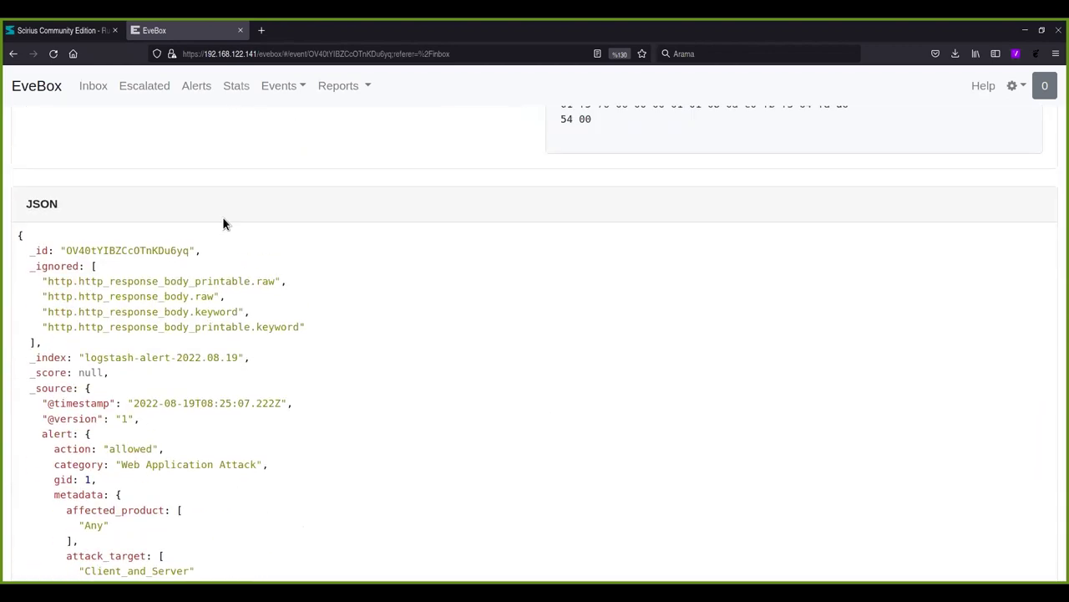
scroll(88, 249, down, 6)
scroll(115, 253, down, 15)
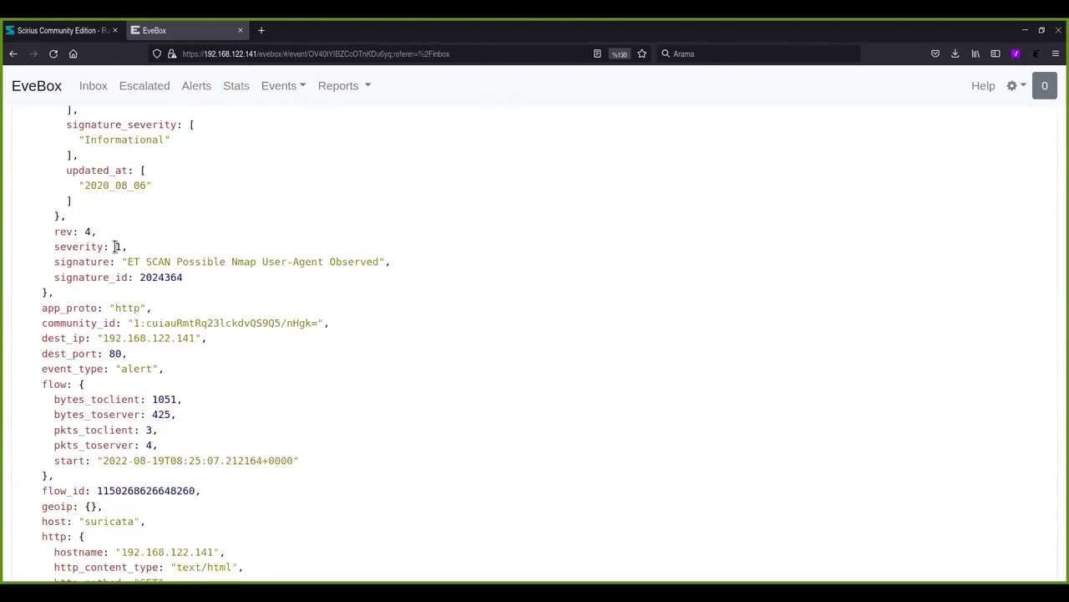
scroll(291, 320, down, 2)
scroll(292, 317, up, 20)
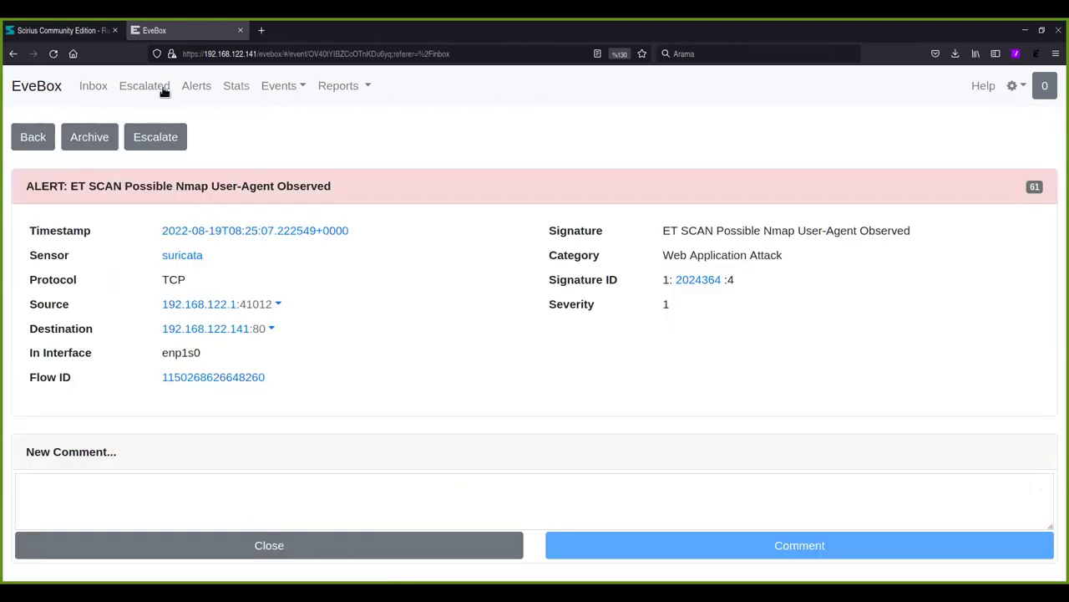
View the list of all alerts and show the additional actions for the Nmap User-Agent alert
click(197, 88)
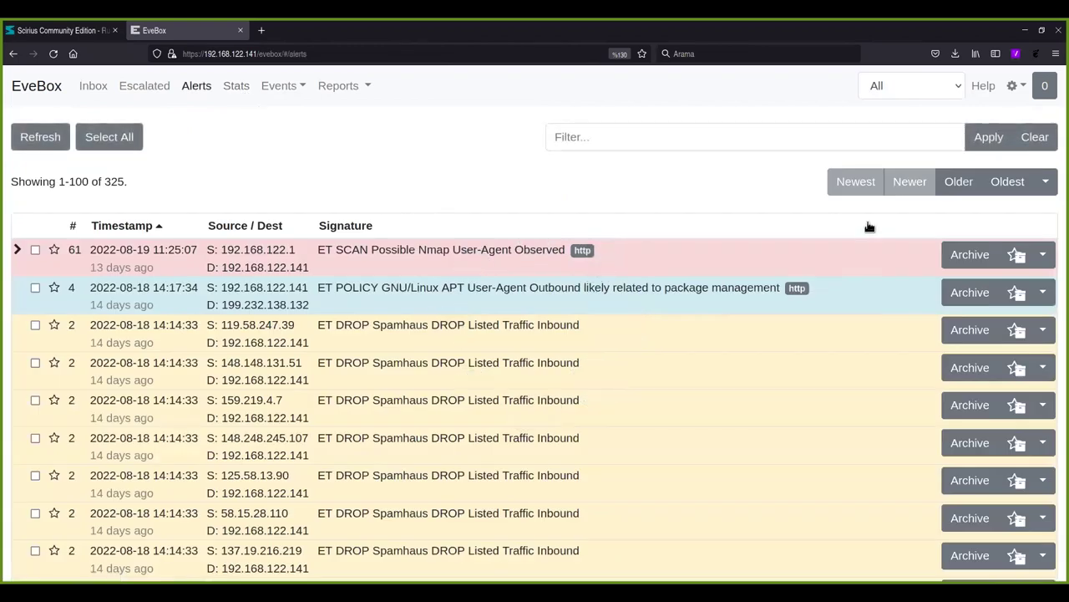
click(1043, 255)
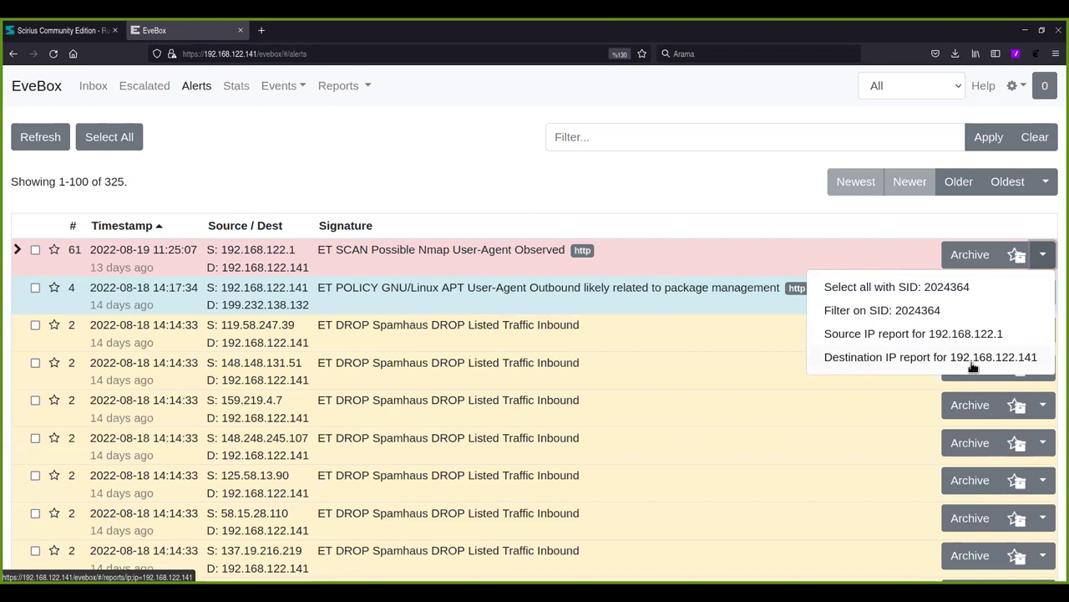
Open the Nmap User-Agent alert from the alerts list and escalate it
click(19, 253)
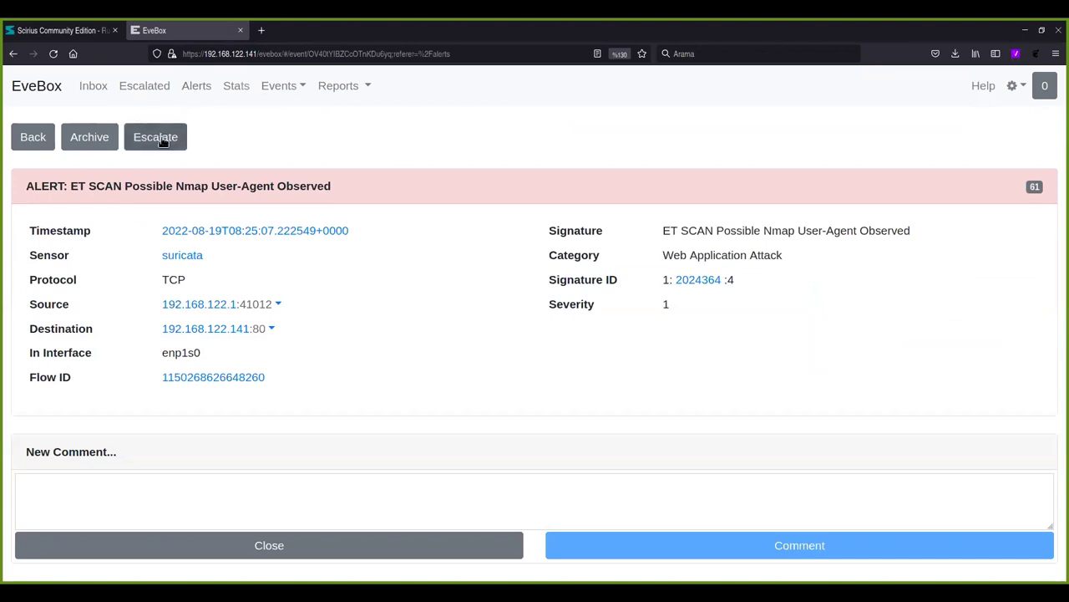
click(163, 142)
click(197, 136)
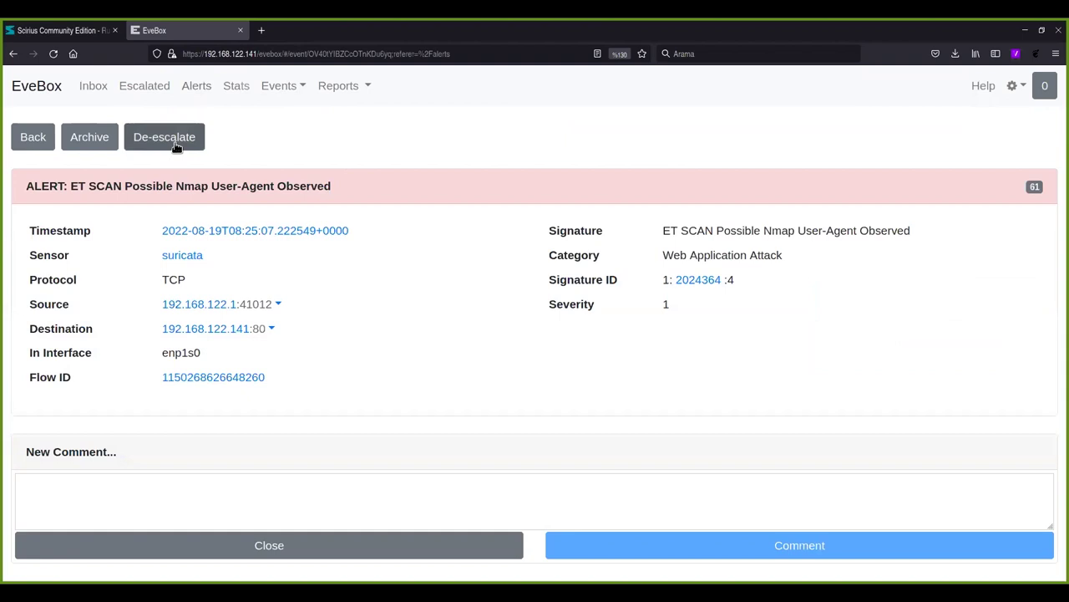
Return to the full alerts list and review the additional actions for the Nmap User-Agent alert and the available settings options
click(197, 85)
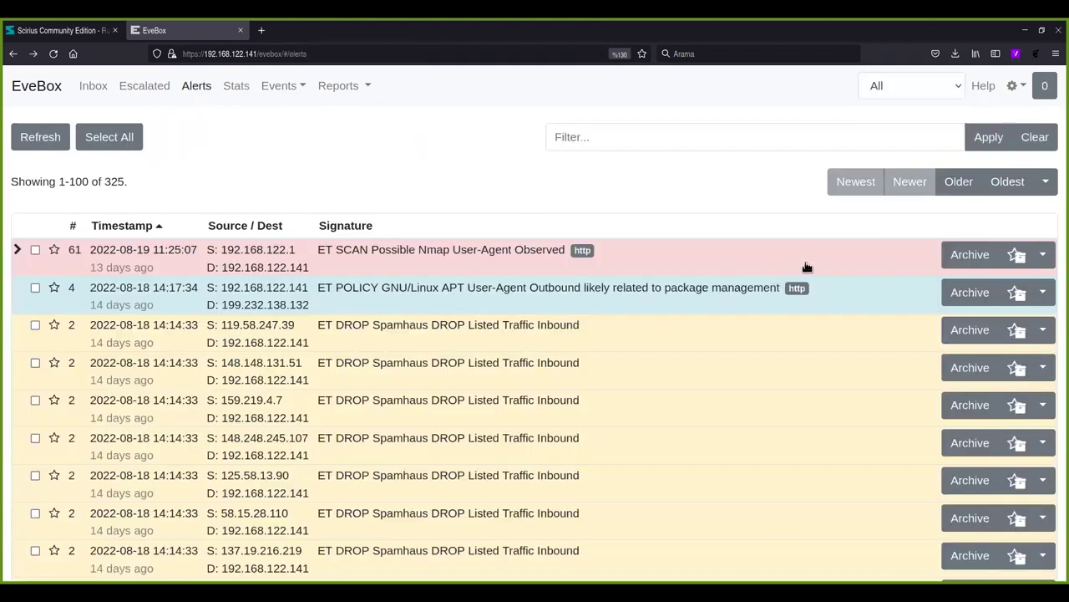
scroll(644, 311, down, 5)
scroll(537, 339, up, 5)
click(1044, 254)
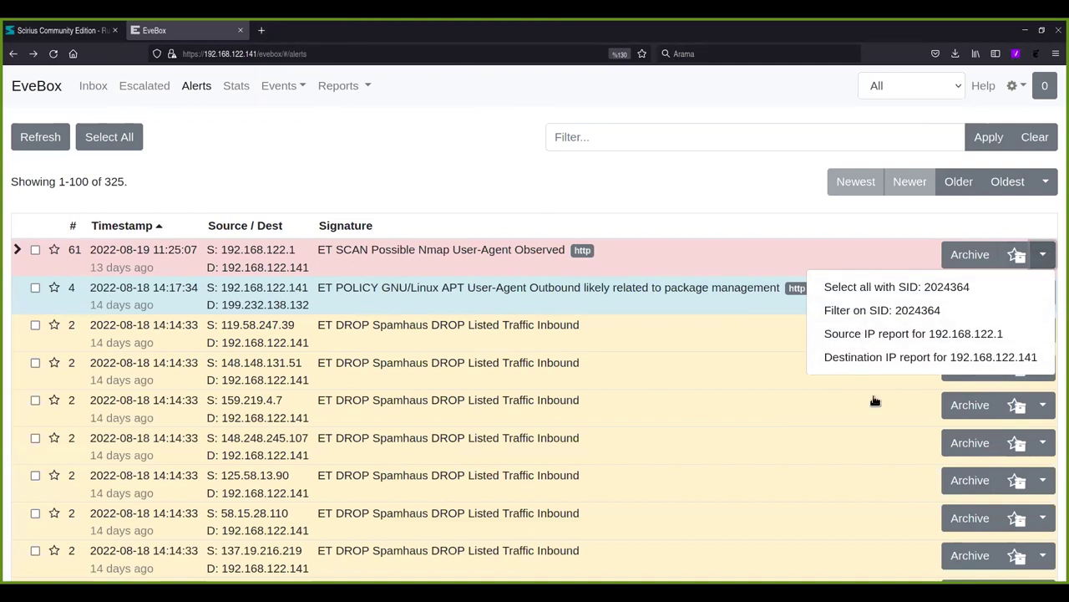
click(438, 176)
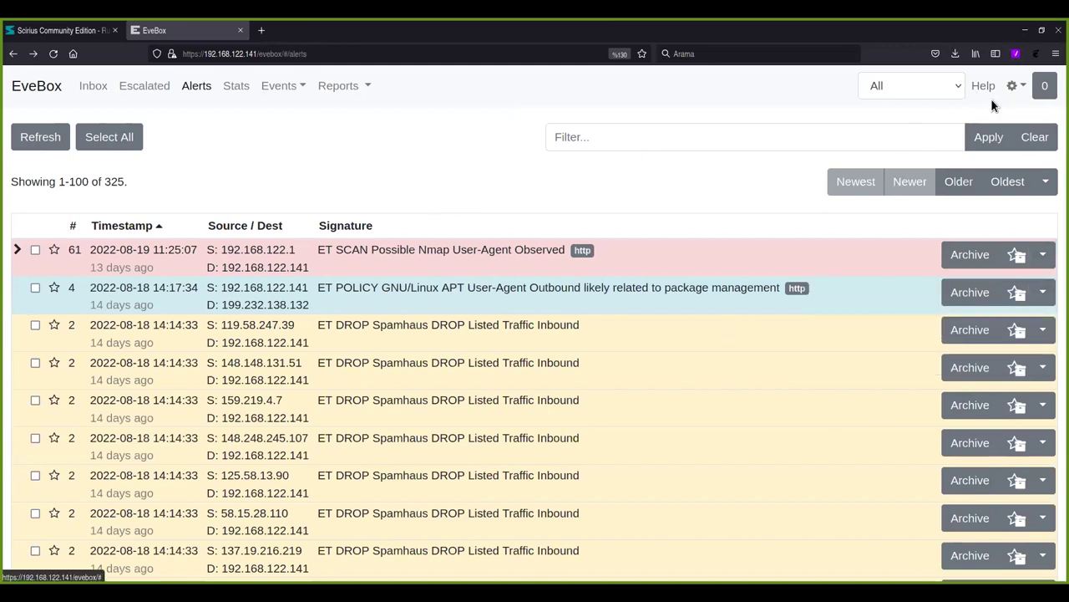
click(1022, 87)
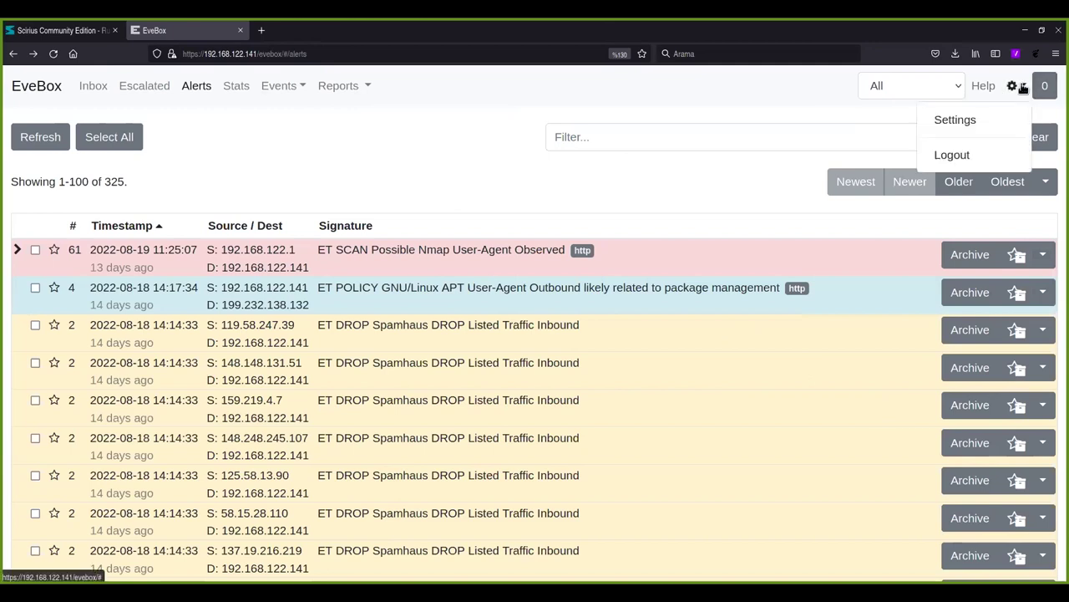
click(1022, 86)
Switch to Scirius and open Kibana from its external apps
click(64, 34)
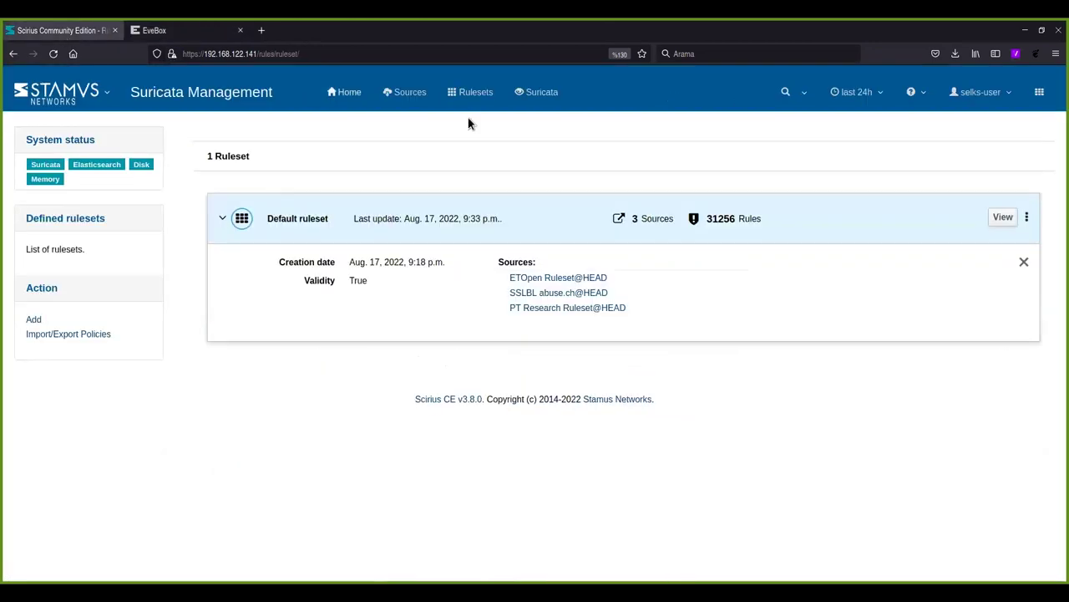
click(1012, 92)
click(1043, 95)
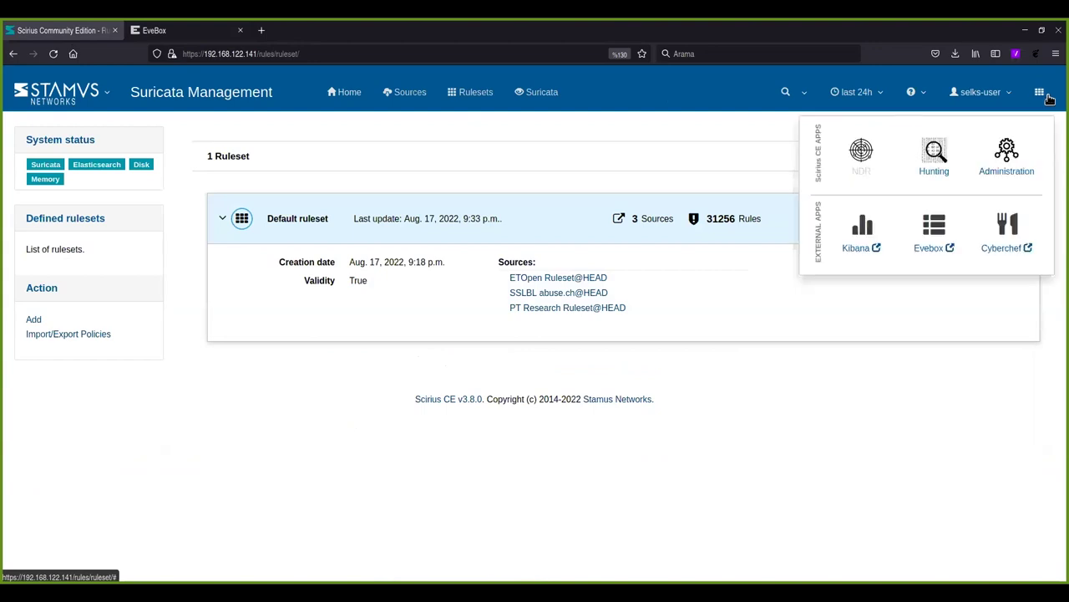
click(863, 230)
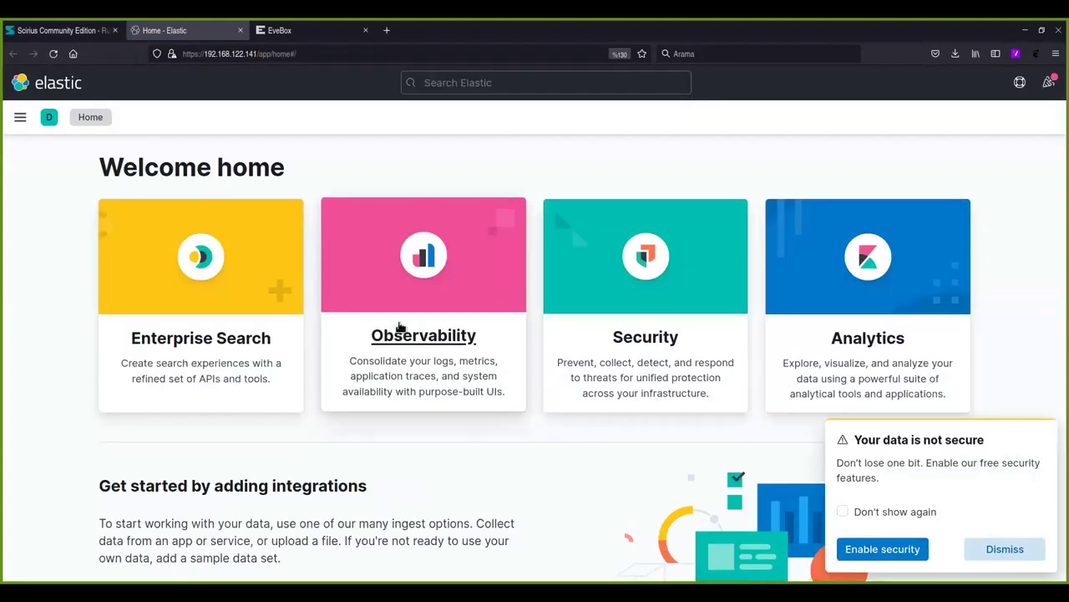
Open the list of Kibana dashboards, dismiss the data security notice and browse the SN dashboards
click(20, 117)
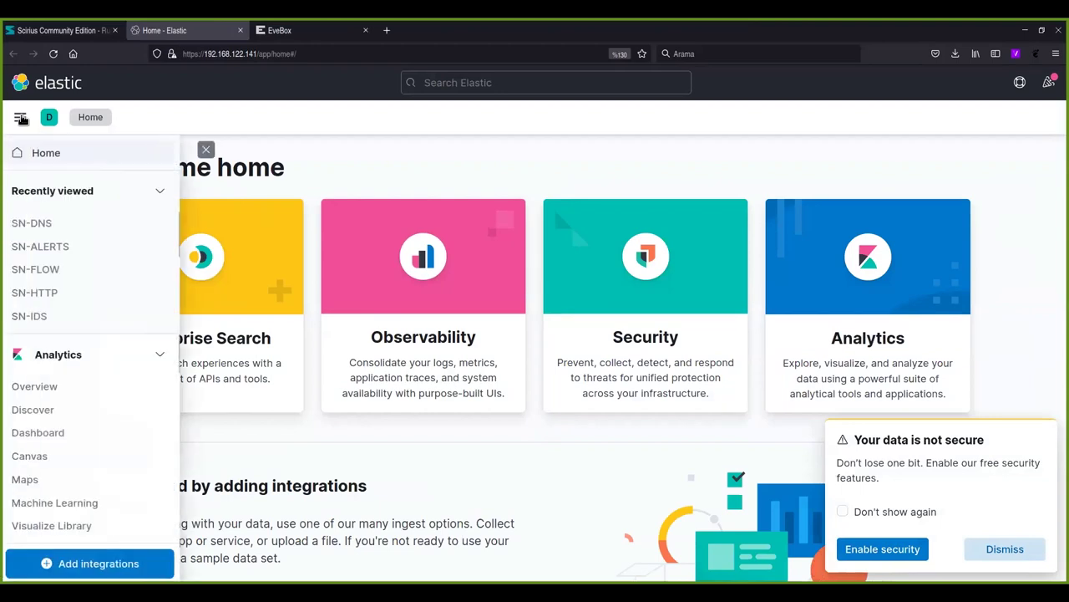
click(52, 432)
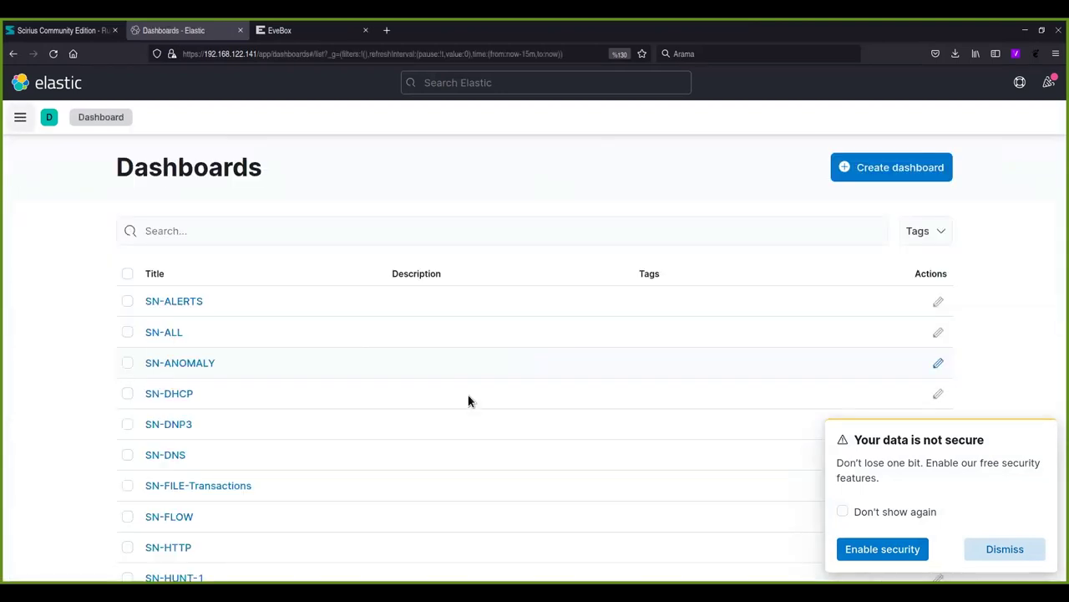
click(995, 551)
scroll(362, 406, down, 4)
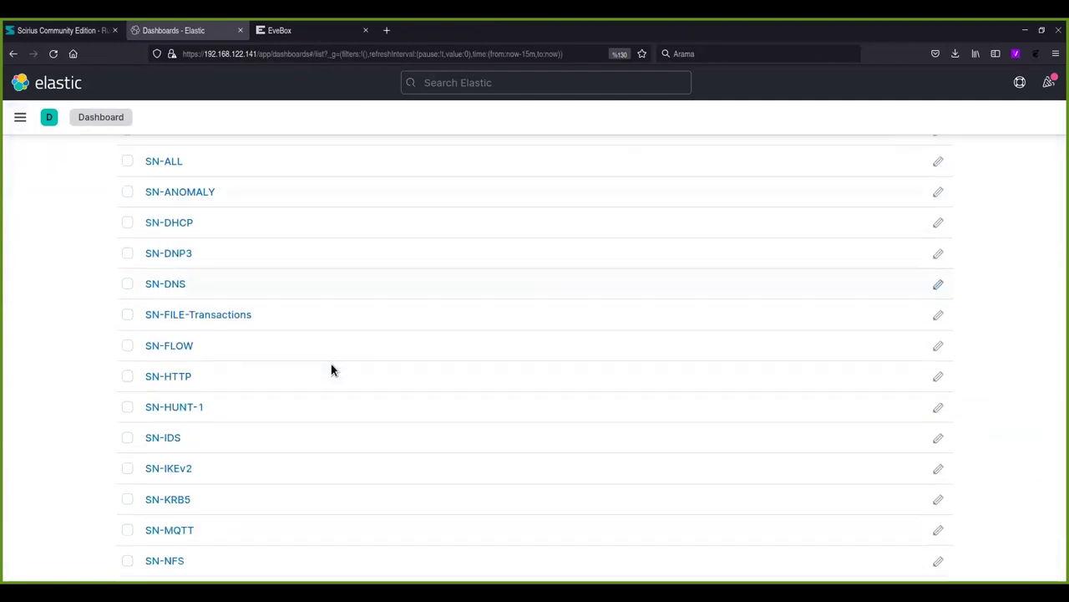
scroll(212, 288, up, 2)
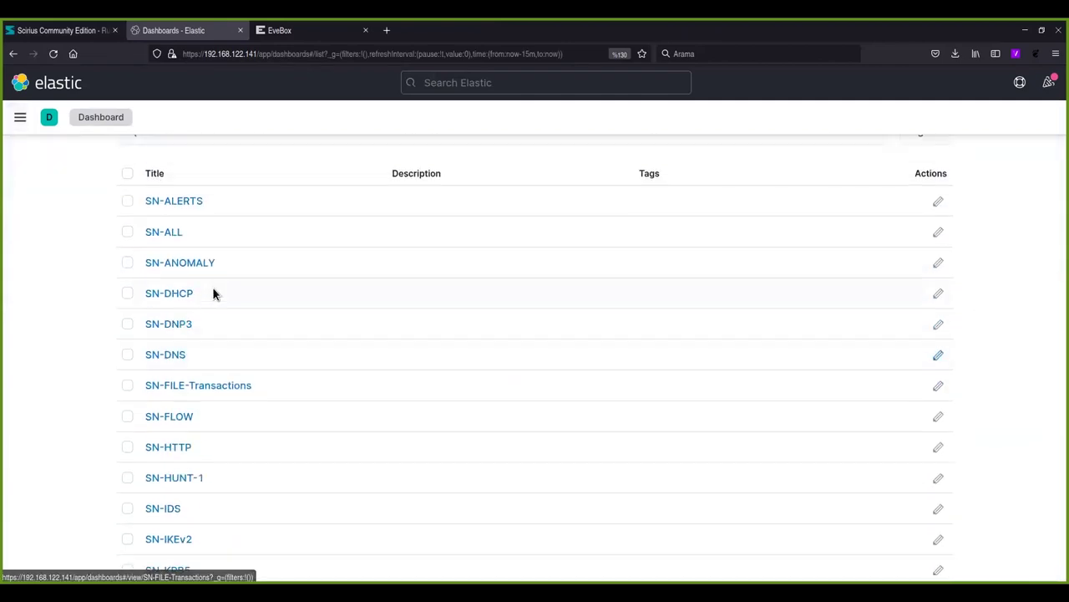
Open the SN-ALERTS dashboard and set its time range to the last 30 days
click(178, 203)
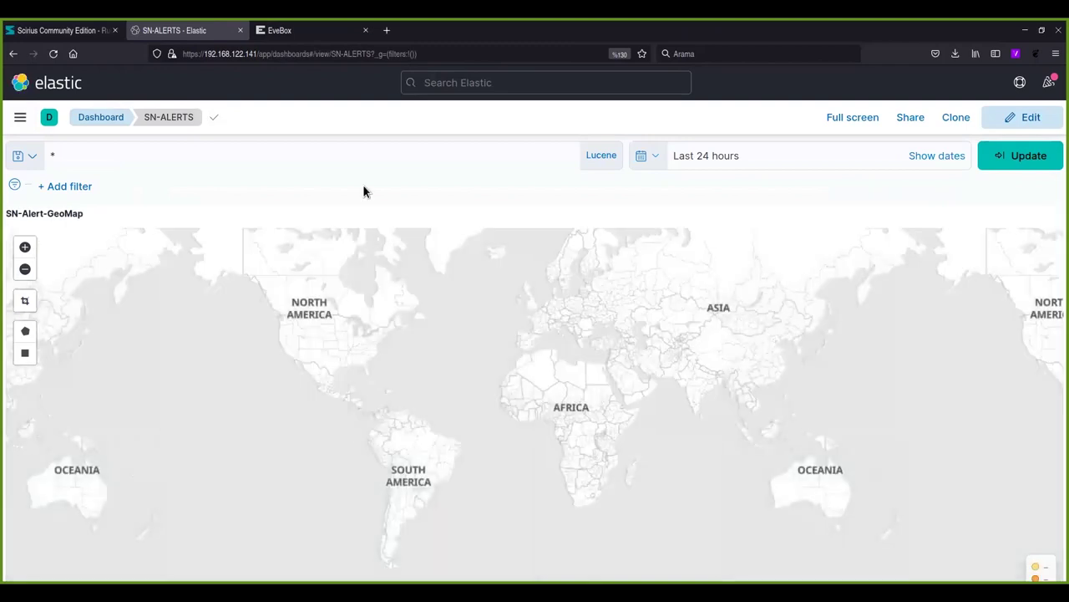
key(ctrl+minus)
key(ctrl+minus)
key(ctrl+minus)
key(ctrl+minus)
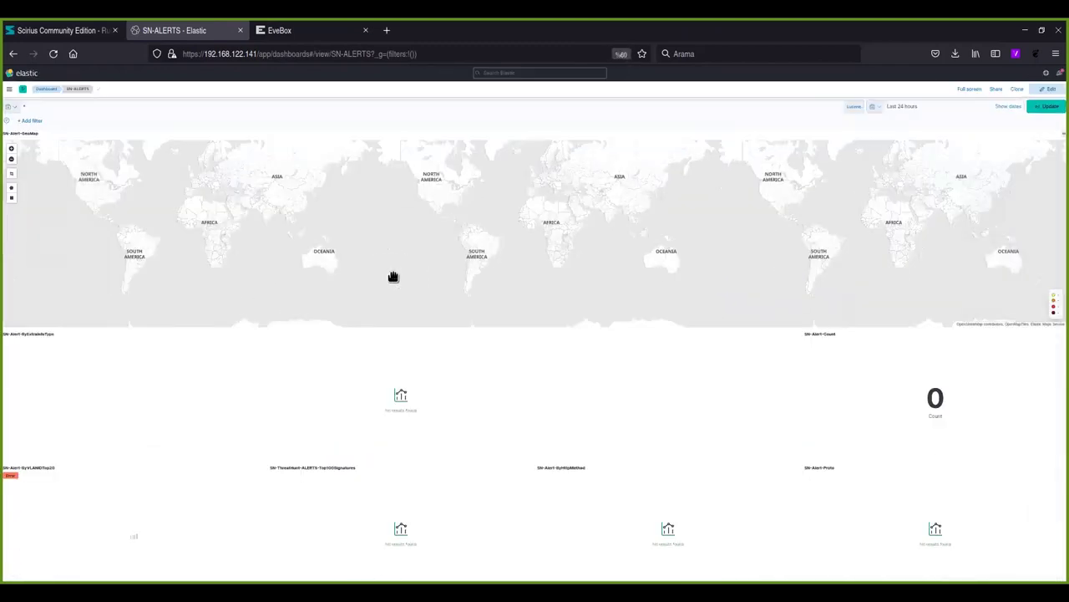
key(ctrl+plus)
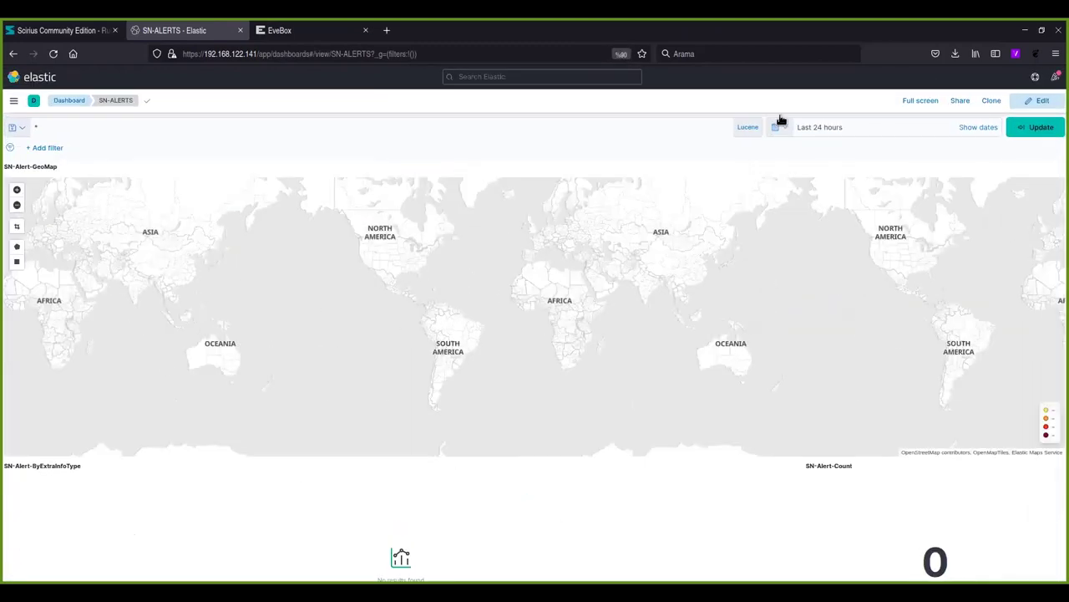
click(785, 127)
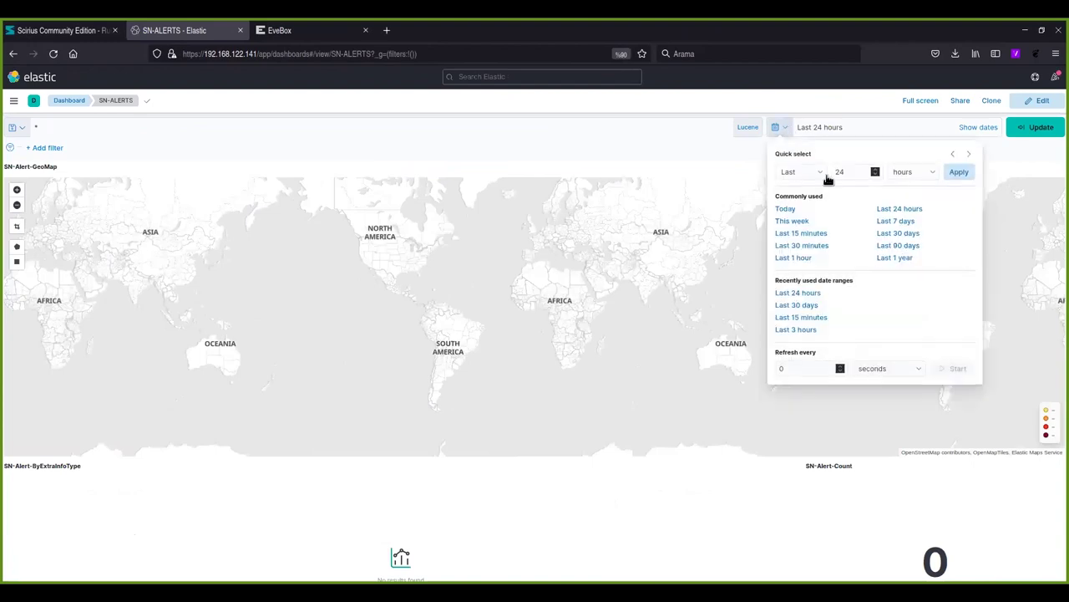
click(900, 234)
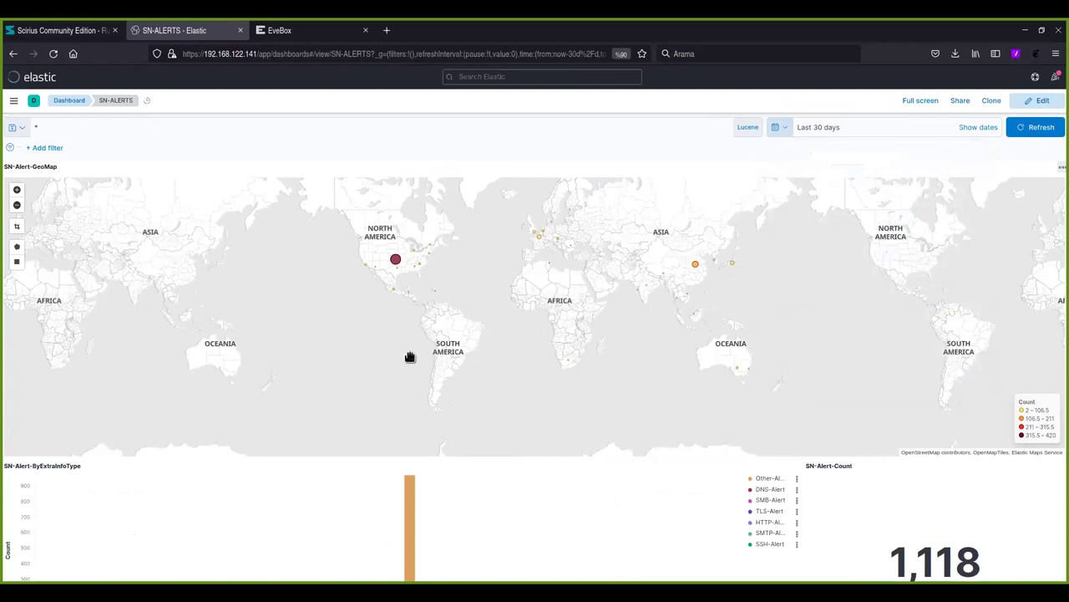
Examine the dashboard's alert count, top signatures, HTTP method and protocol visualizations
scroll(365, 351, down, 6)
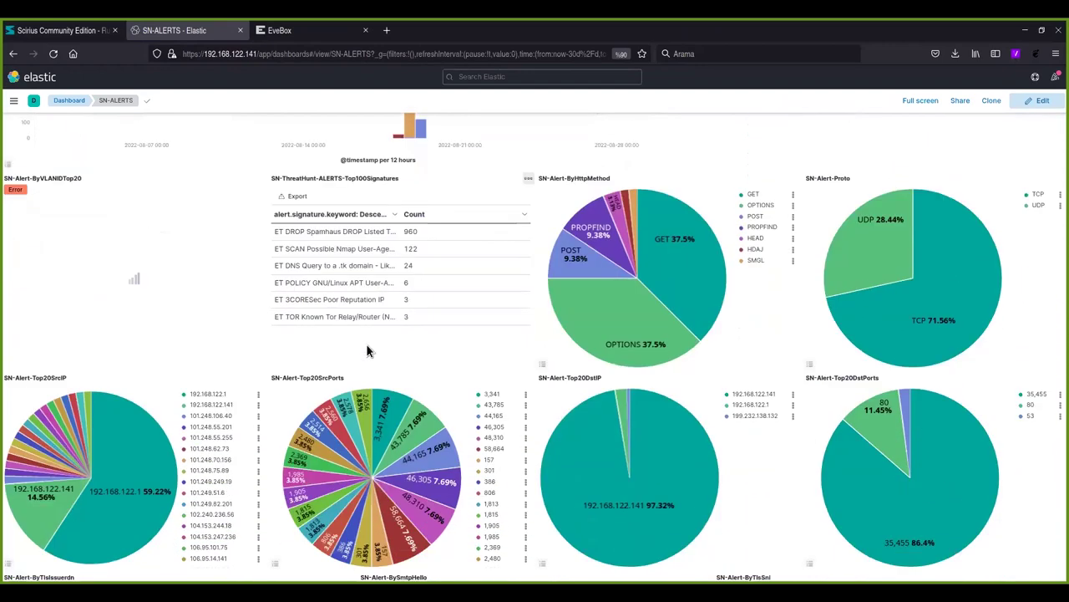
scroll(368, 351, up, 1)
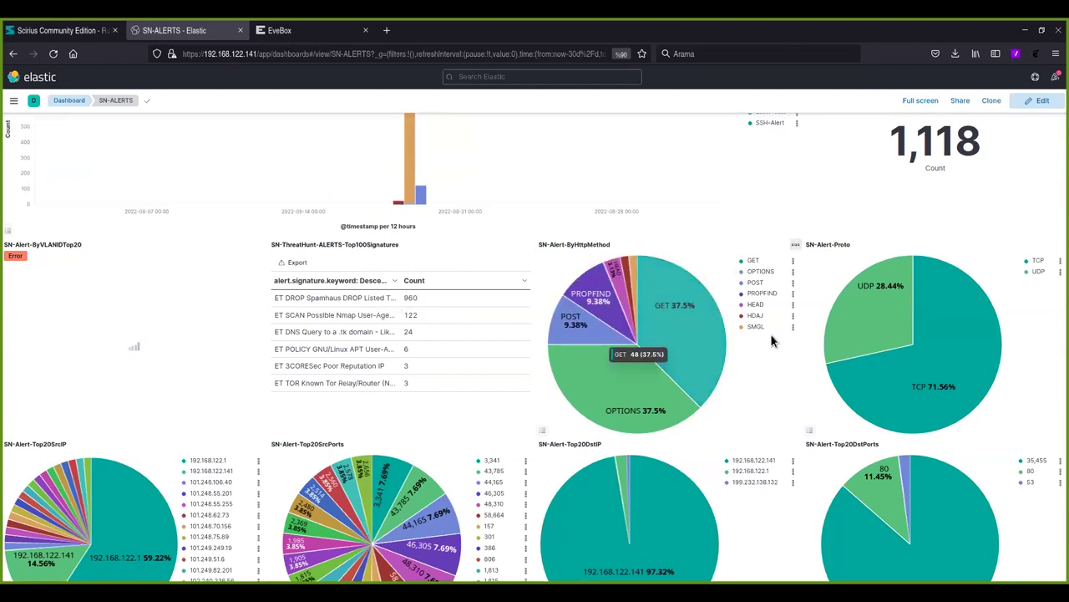
key(ctrl+plus)
key(ctrl+plus)
key(ctrl+plus)
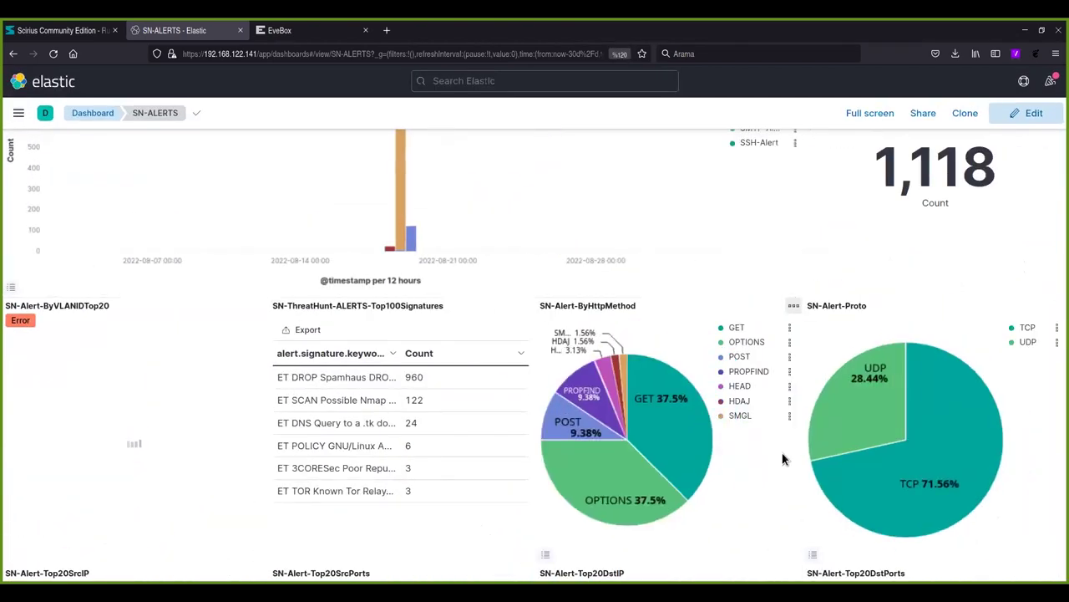
key(ctrl+minus)
key(ctrl+minus)
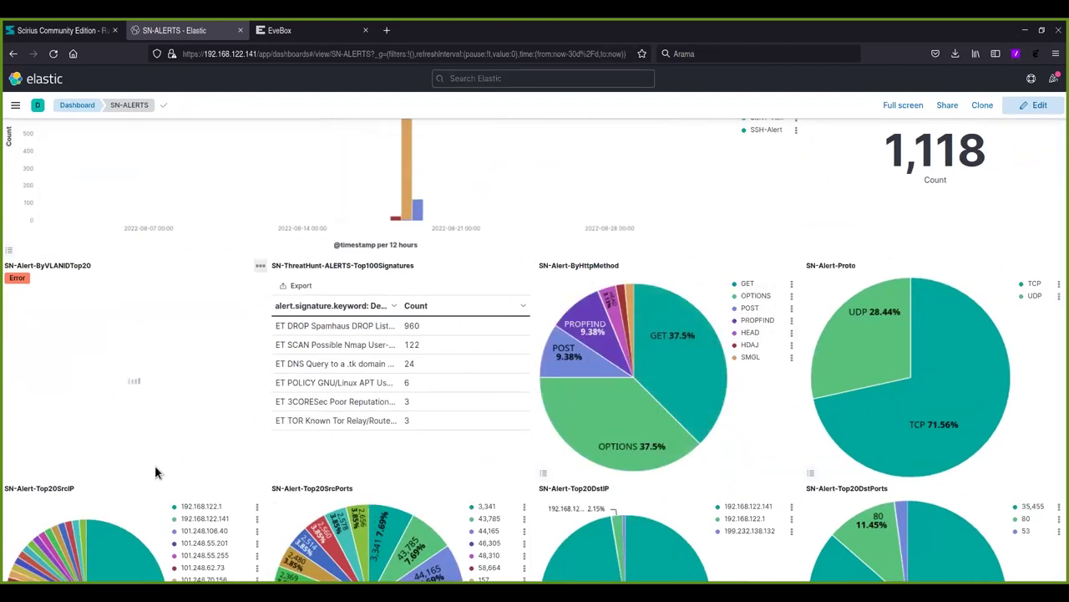
Examine the source and destination IP and port charts and the ThreatHunt tables, down to the SN-ALERT-EventsList
scroll(107, 473, down, 5)
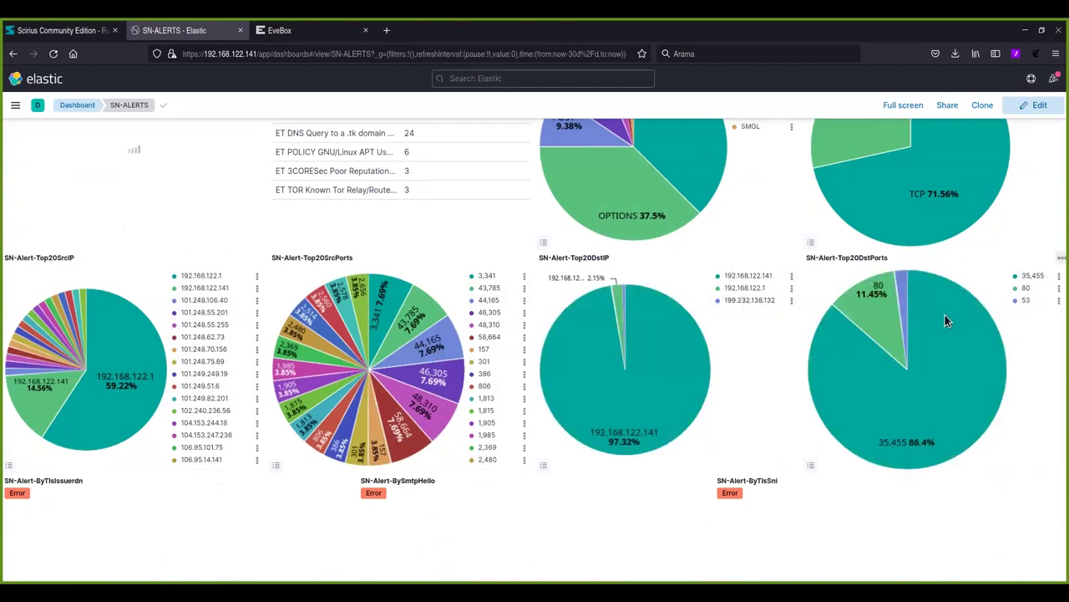
scroll(493, 326, down, 1)
scroll(398, 343, down, 2)
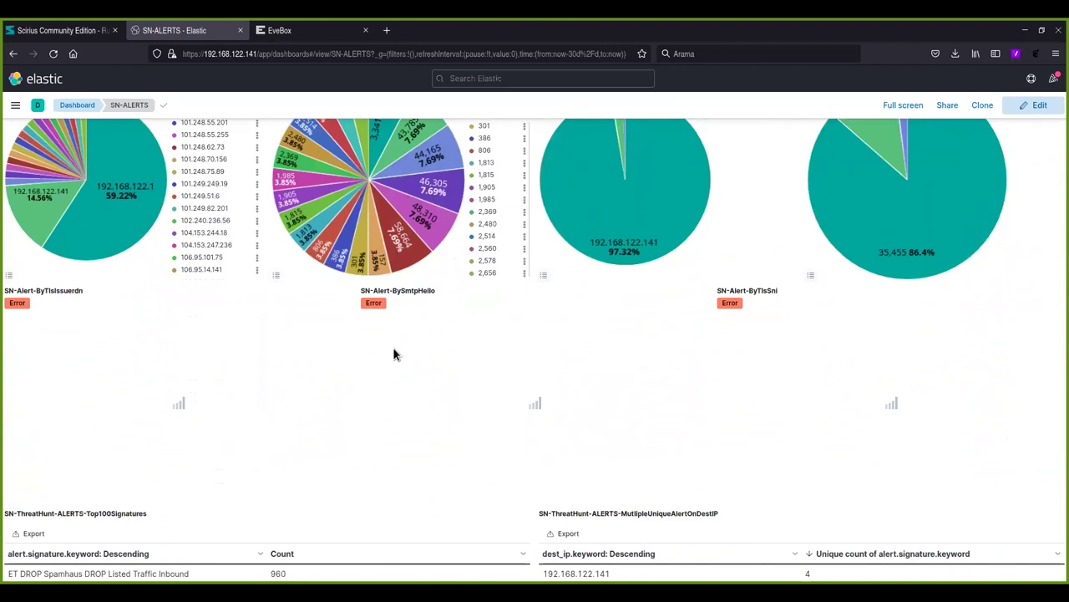
scroll(393, 349, down, 4)
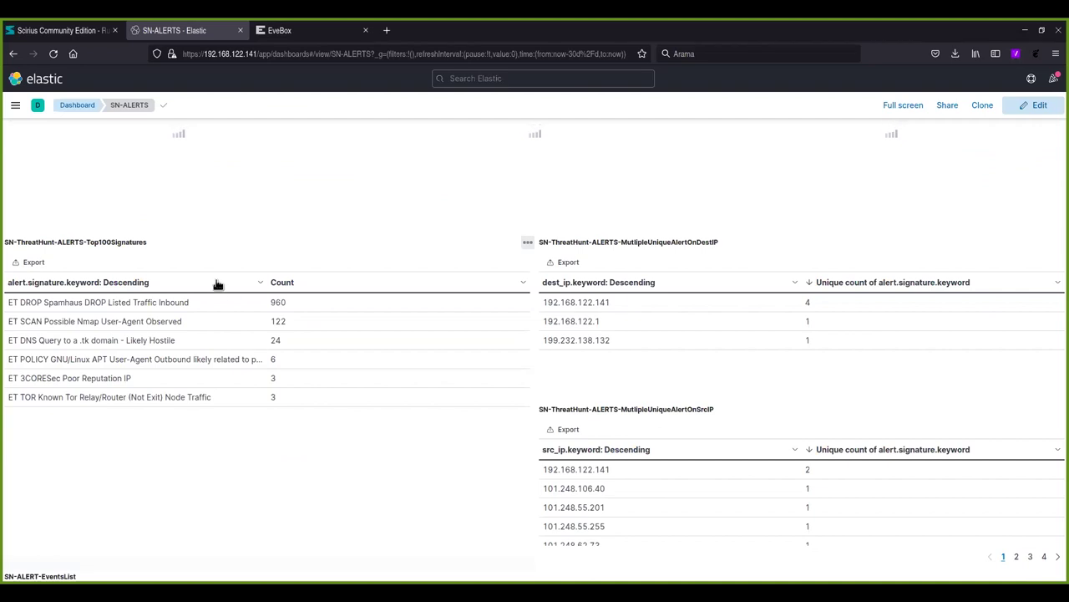
scroll(539, 330, down, 1)
scroll(545, 337, down, 3)
scroll(545, 337, down, 1)
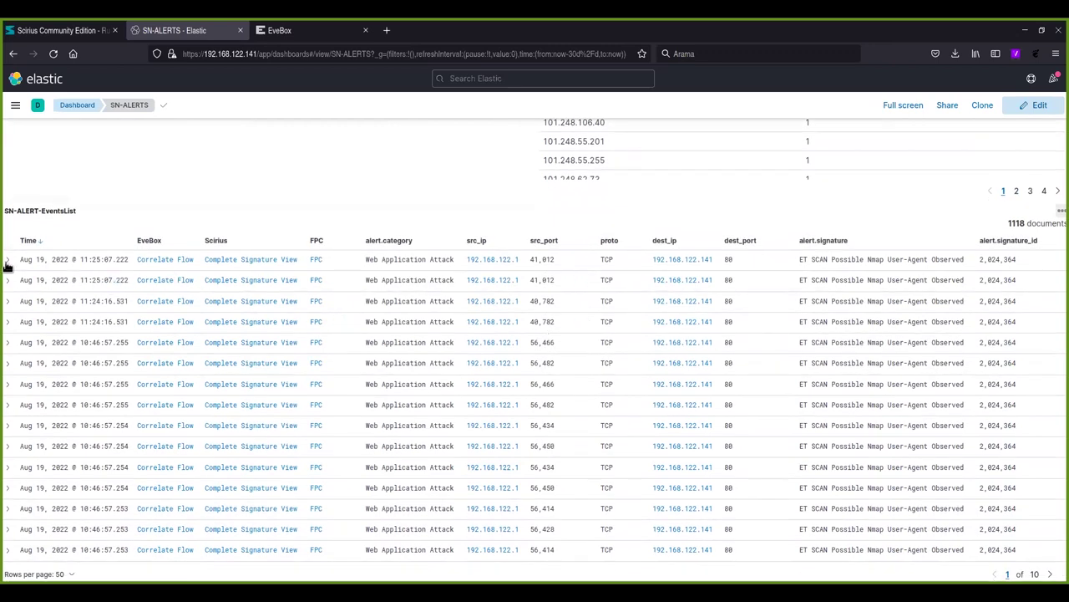
Expand the newest event in the SN-ALERT-EventsList and examine its alert, flow and HTTP fields
click(6, 260)
scroll(309, 344, down, 5)
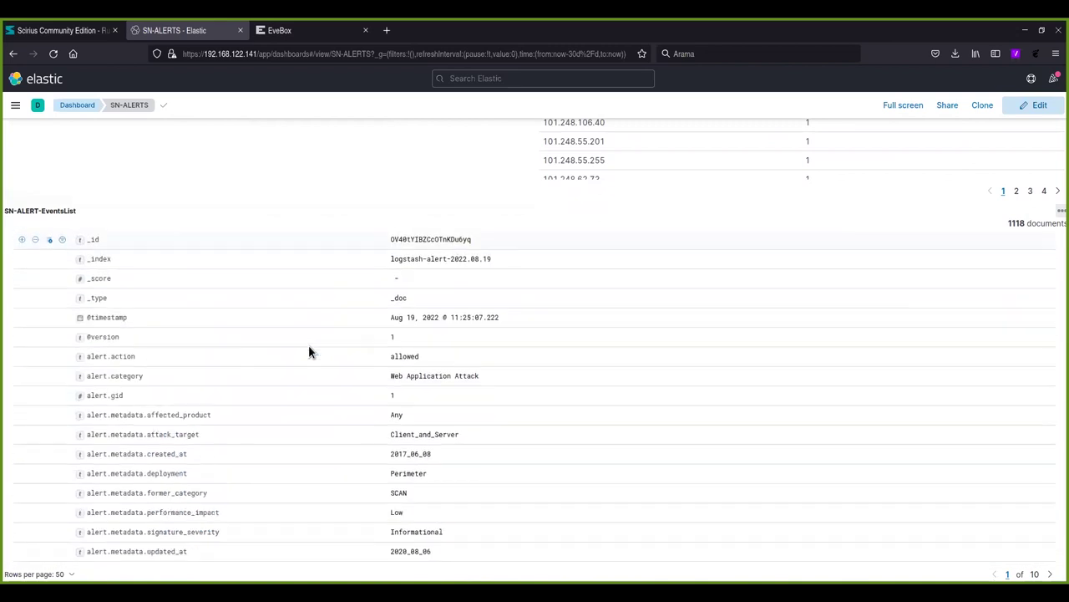
scroll(309, 344, down, 7)
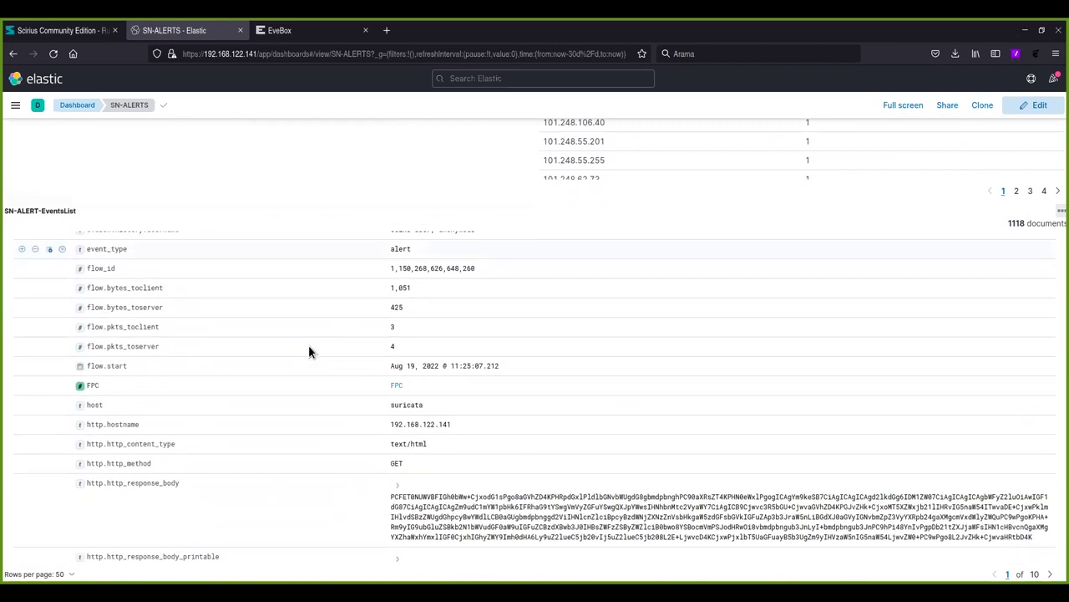
scroll(309, 346, down, 4)
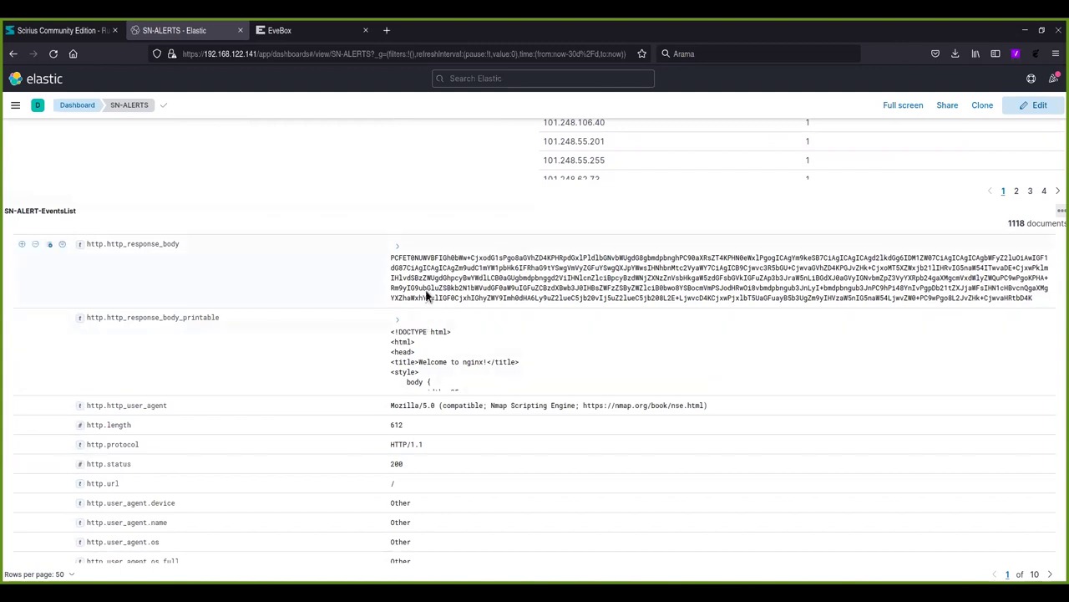
Expand the event's raw and printable HTTP response bodies, review its remaining fields including the payload, and close the Kibana dashboard
click(397, 245)
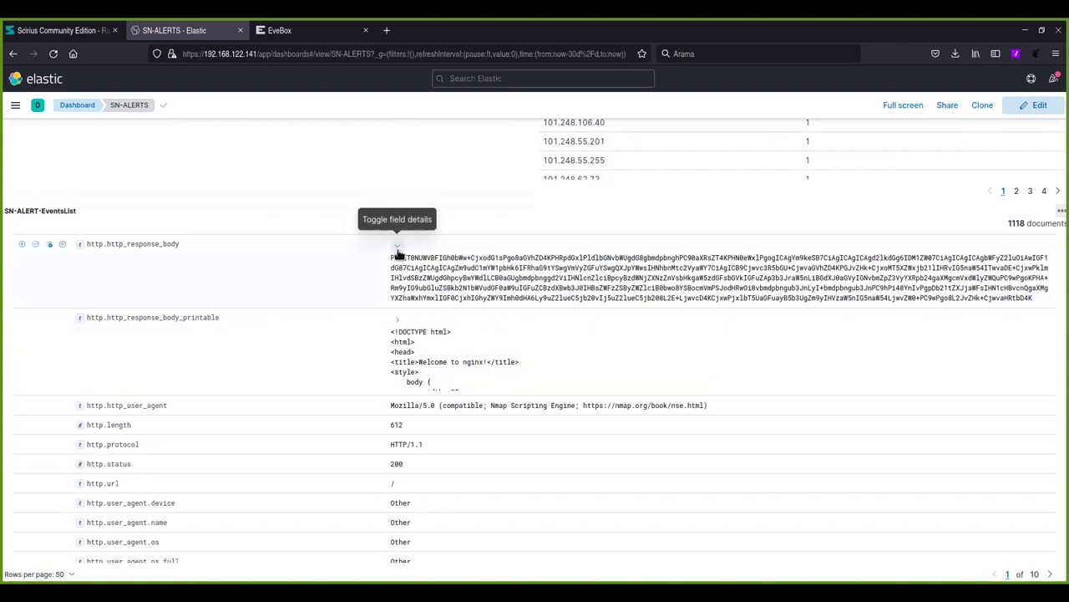
click(399, 318)
scroll(561, 359, down, 3)
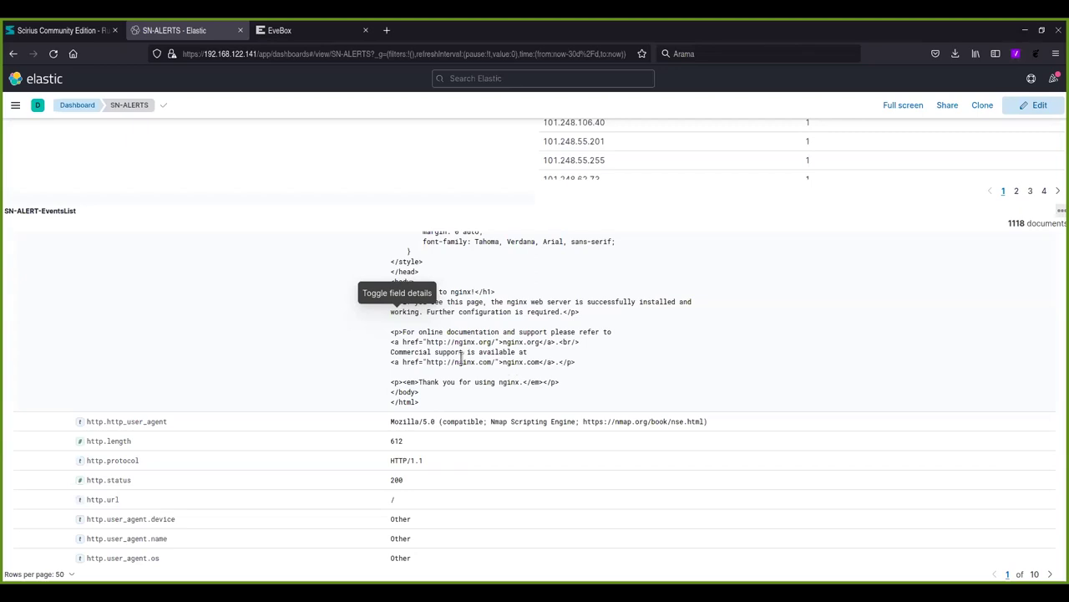
scroll(437, 357, down, 4)
scroll(437, 358, down, 5)
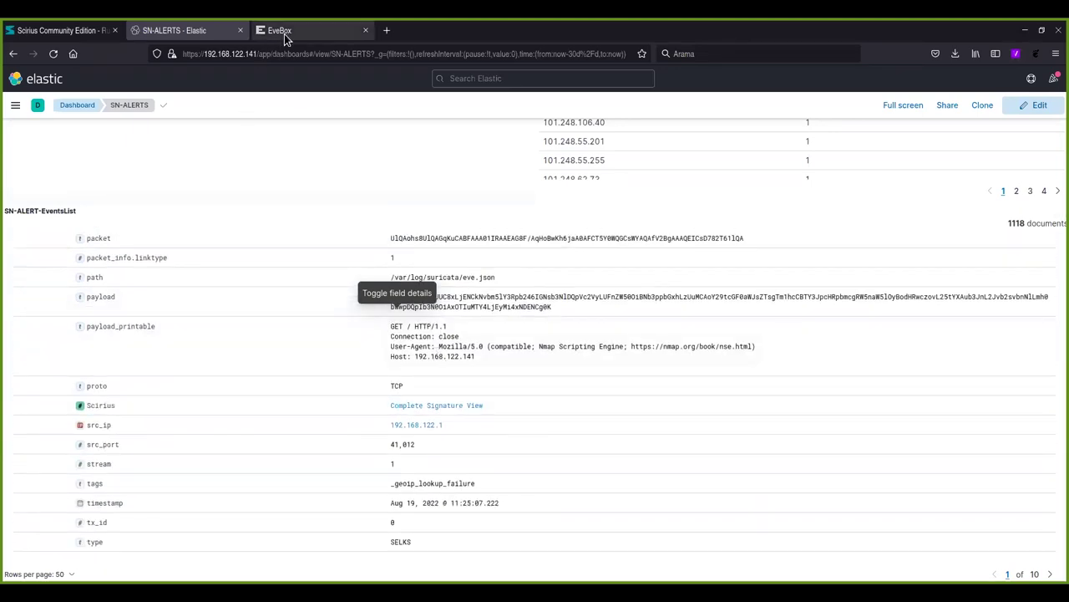
click(240, 31)
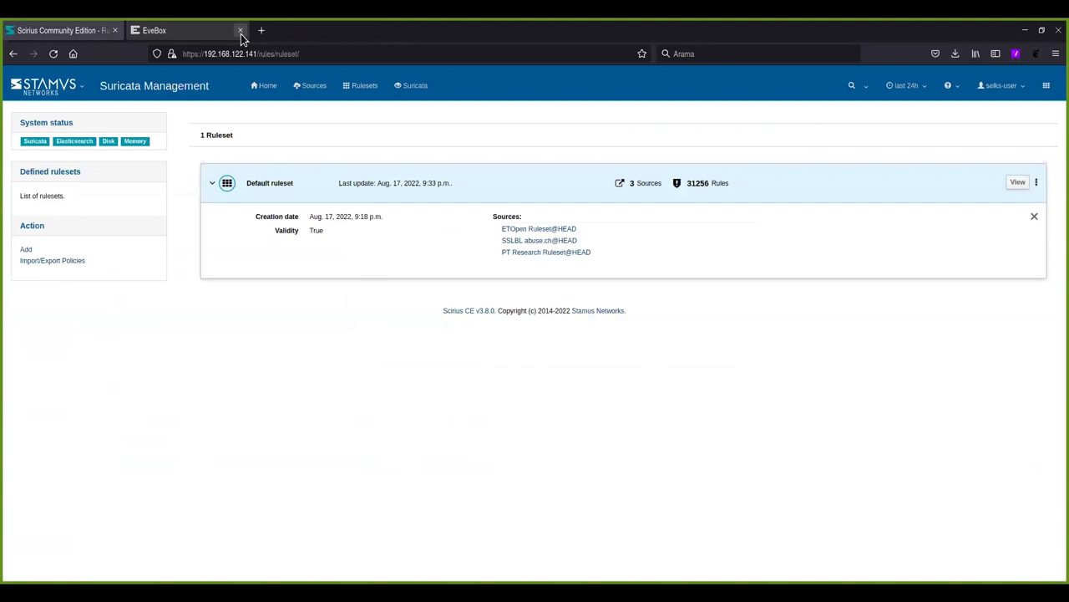